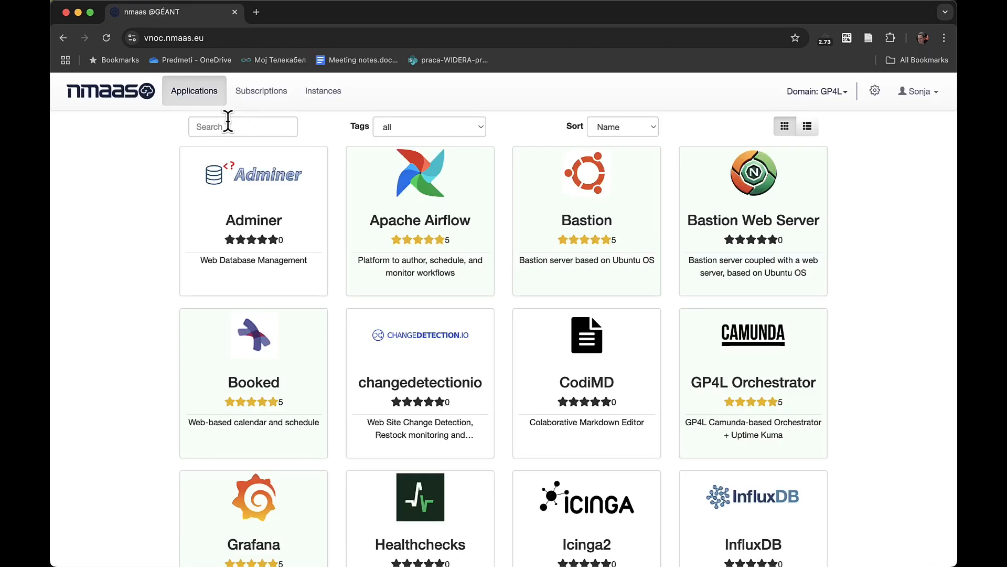
Search the application catalogue for "maat" and open the Maat application's page.
click(228, 126)
text(maat)
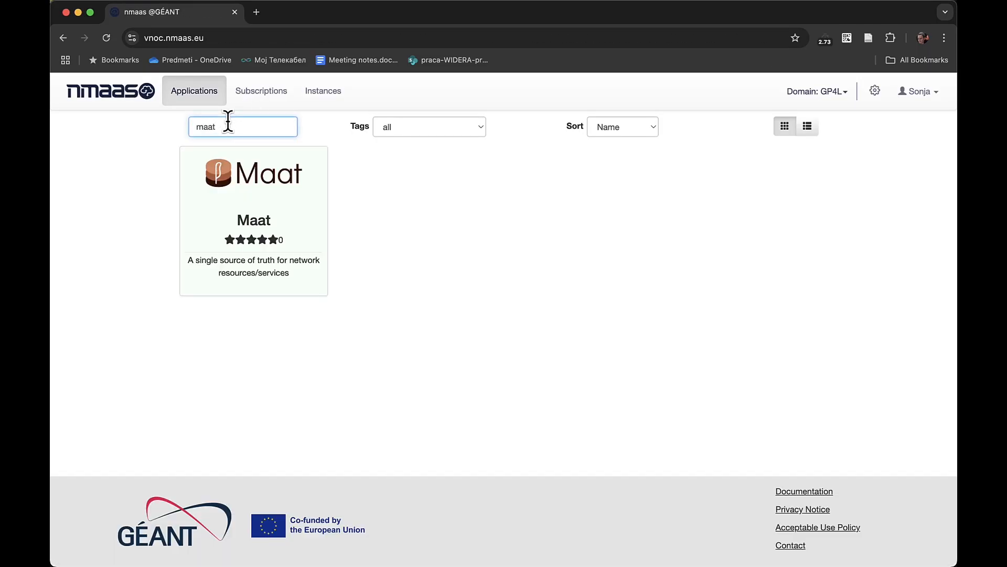
click(311, 227)
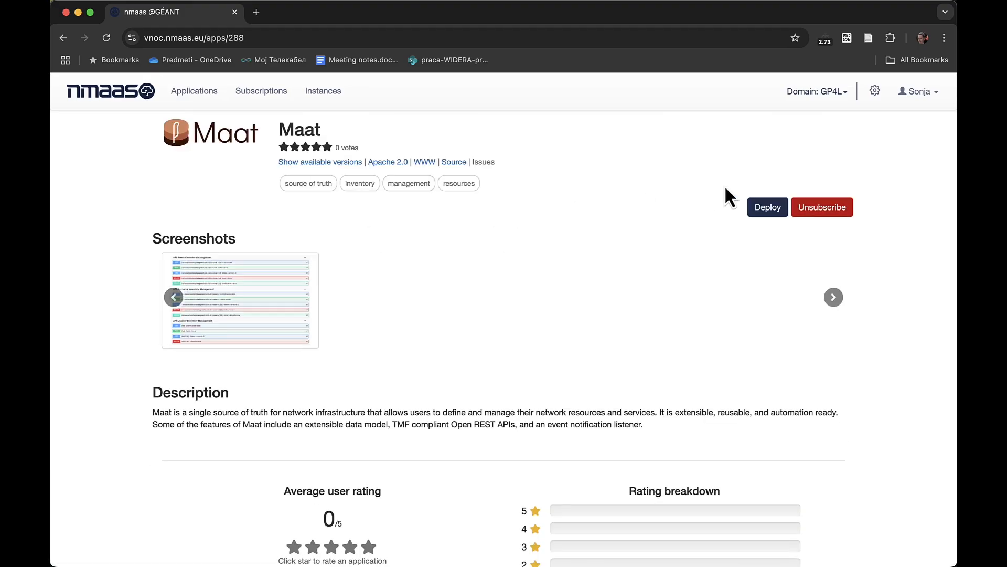
Deploy a new Maat instance named maat-test with version 1.0.12 and automatic upgrades enabled.
click(767, 210)
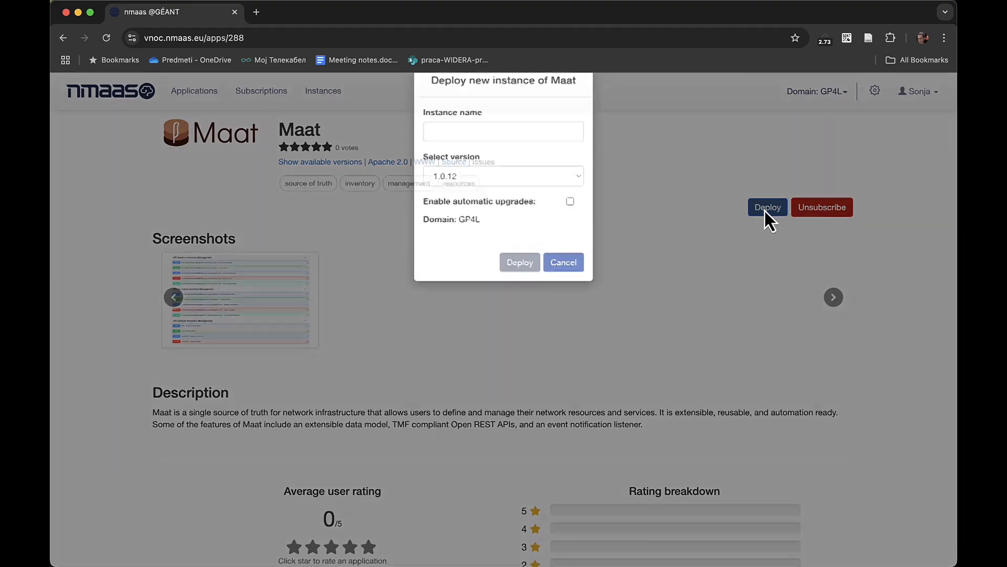
click(511, 159)
text(m)
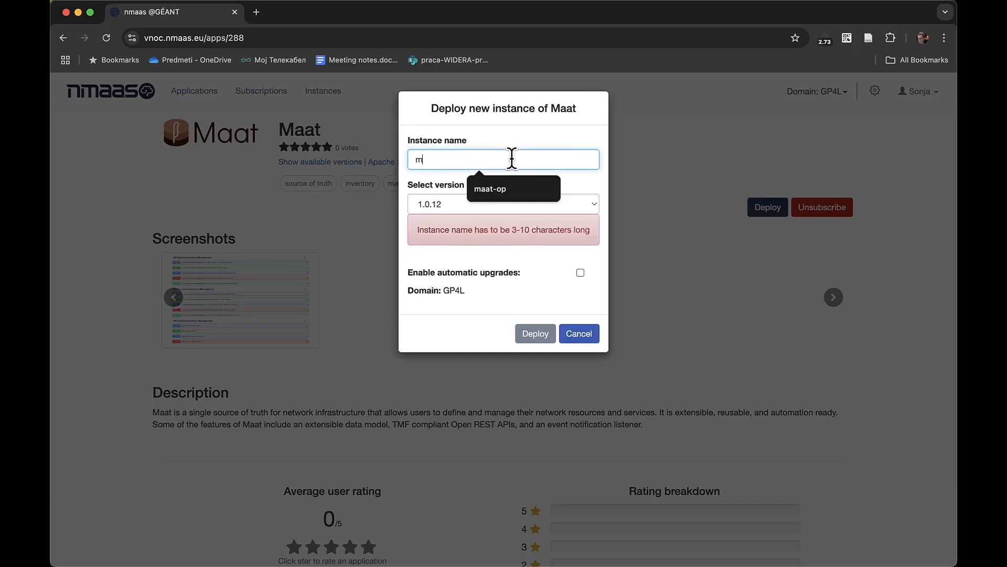
text(aat-test)
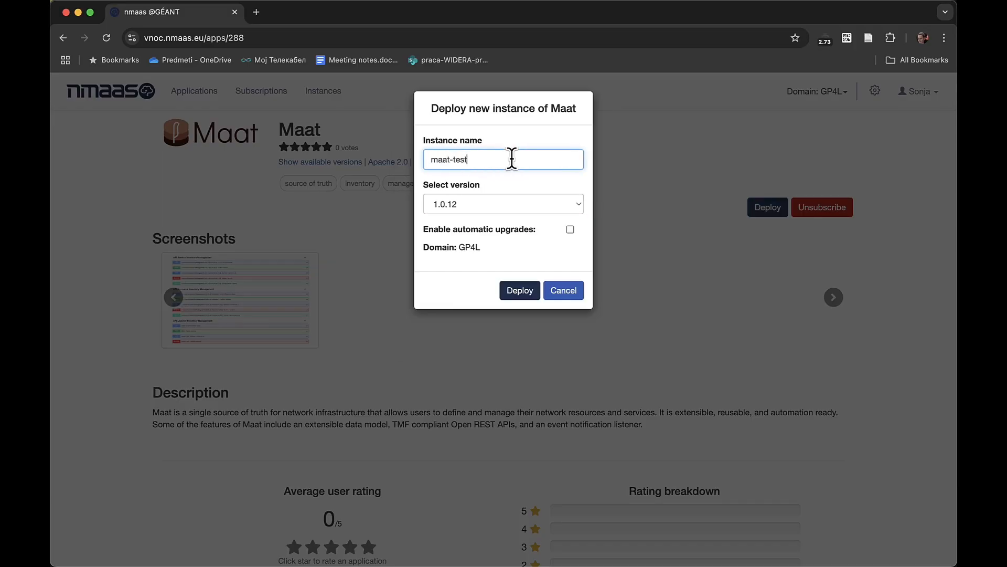
click(575, 203)
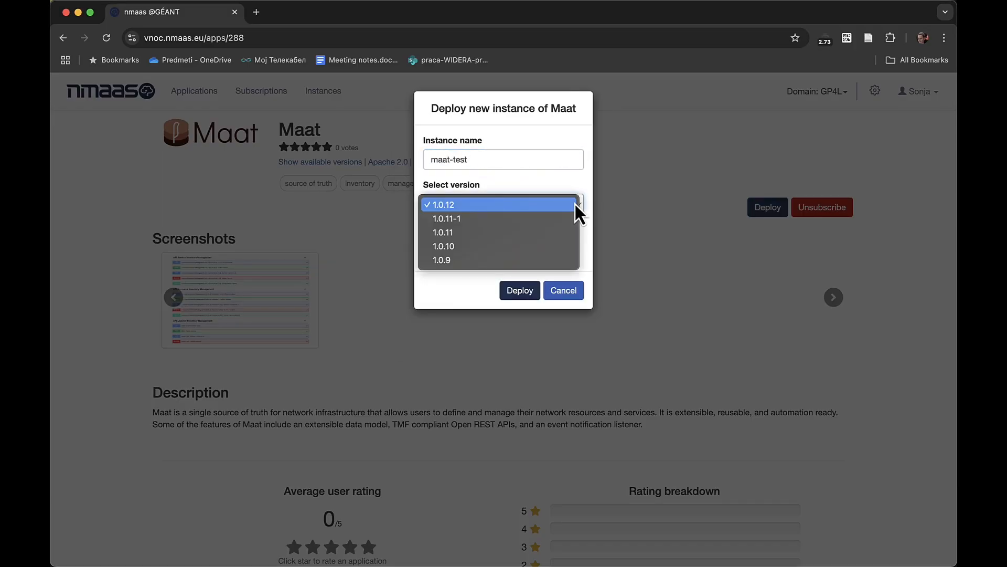
click(575, 202)
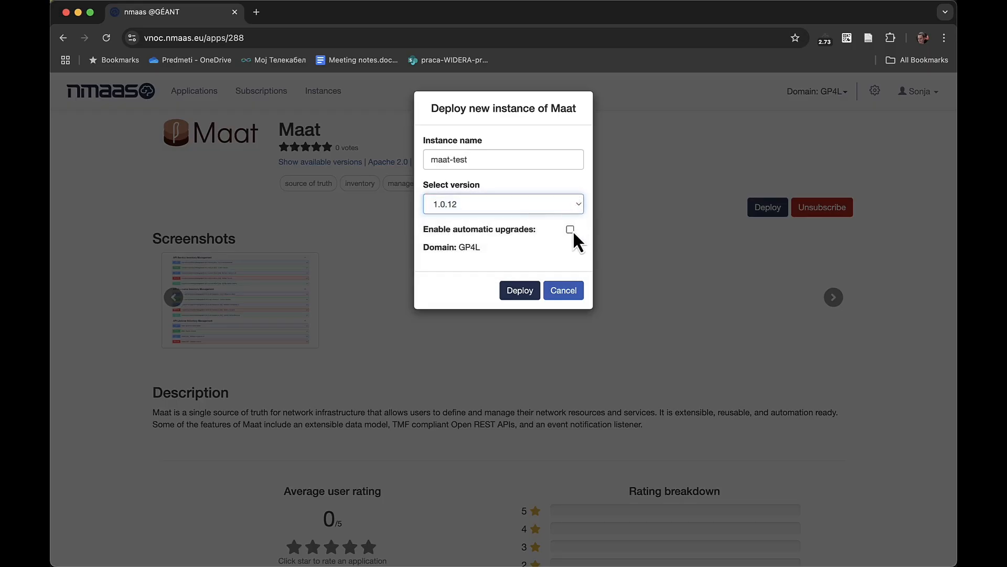
click(571, 230)
click(520, 290)
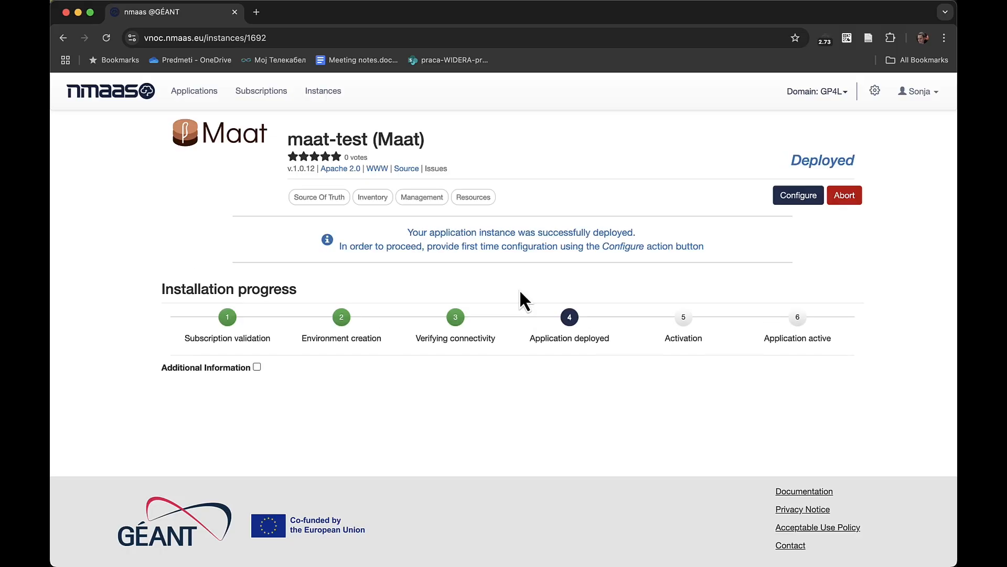
Apply the first-time configuration of the maat-test instance without parameters and show its additional deployment information.
click(797, 200)
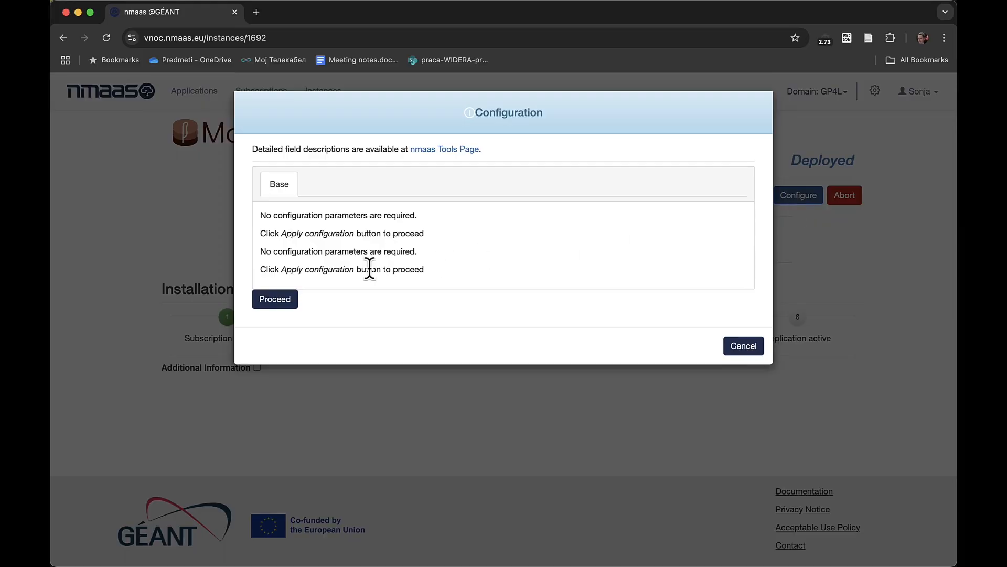
click(274, 302)
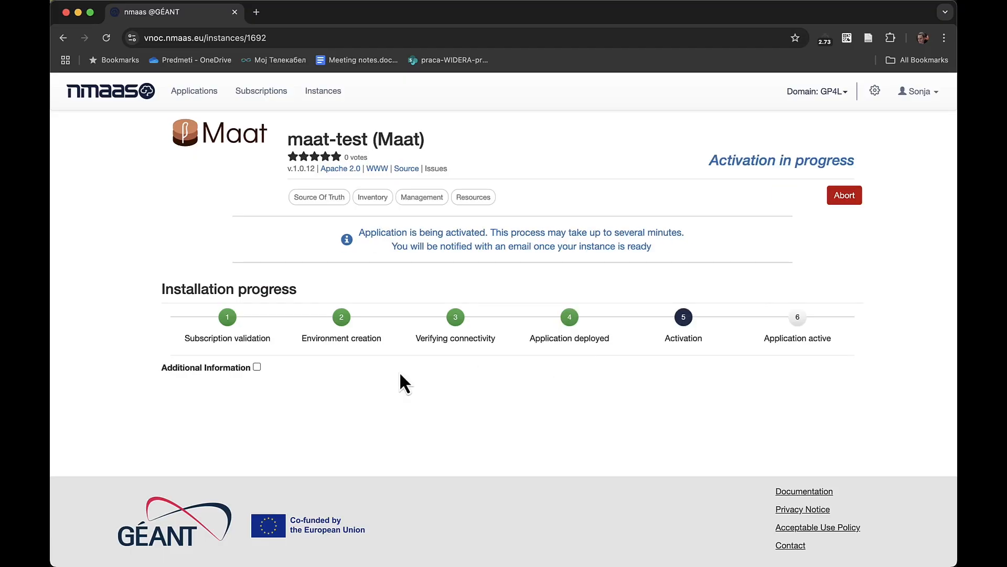
click(257, 368)
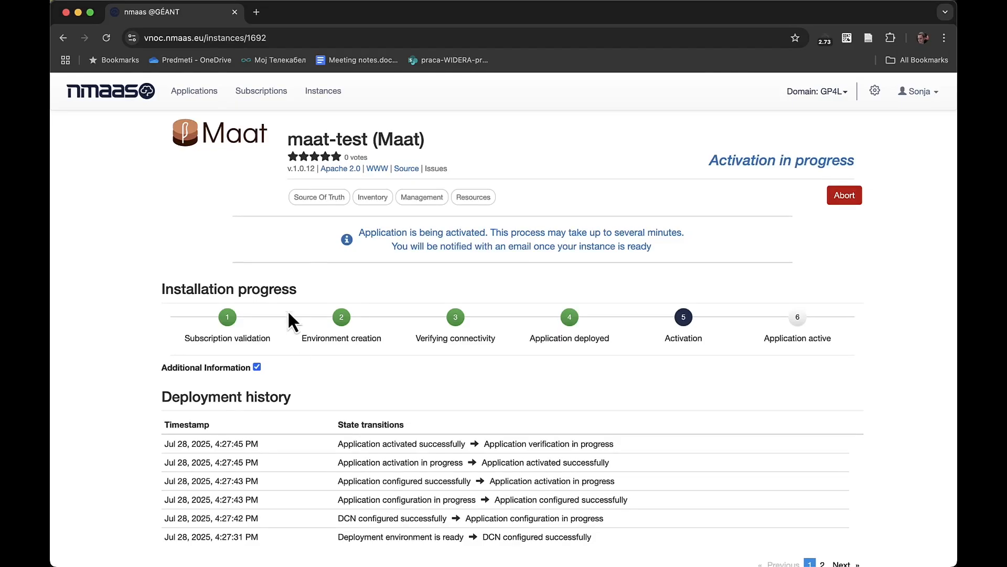
Open Maat's website and source repository in separate tabs, view them, and return to the maat-test instance page.
right_click(378, 172)
click(380, 174)
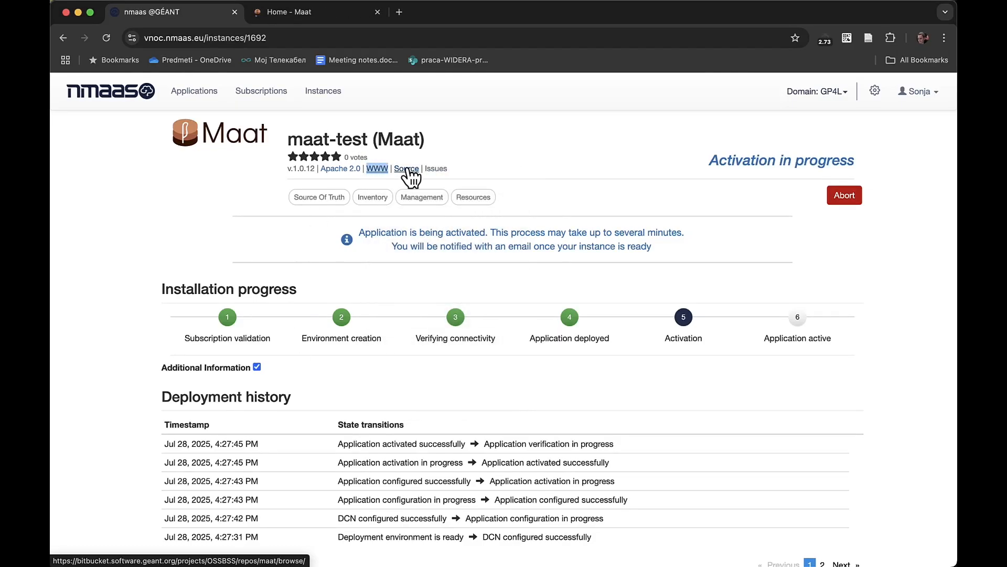
right_click(408, 168)
click(419, 174)
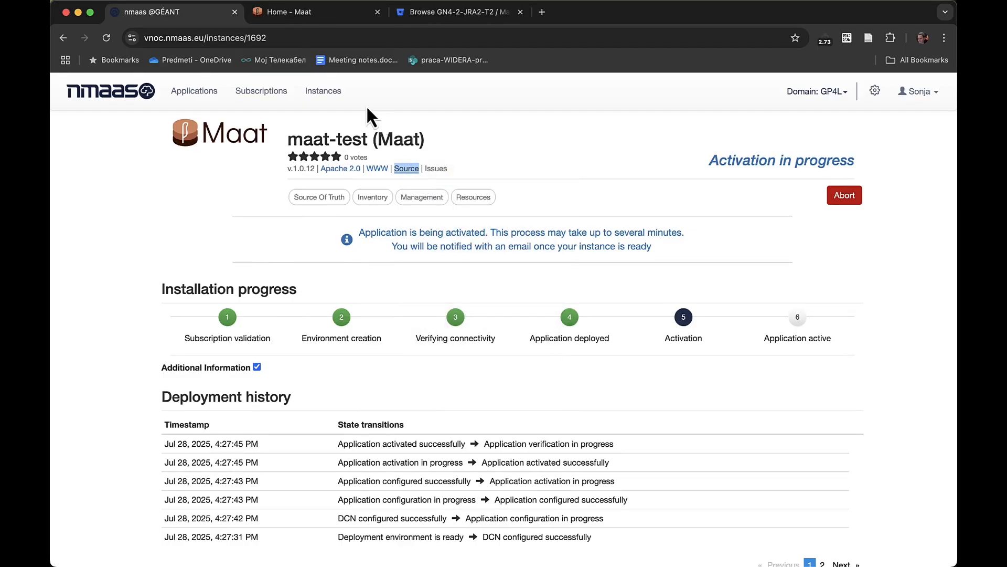
click(318, 17)
click(433, 17)
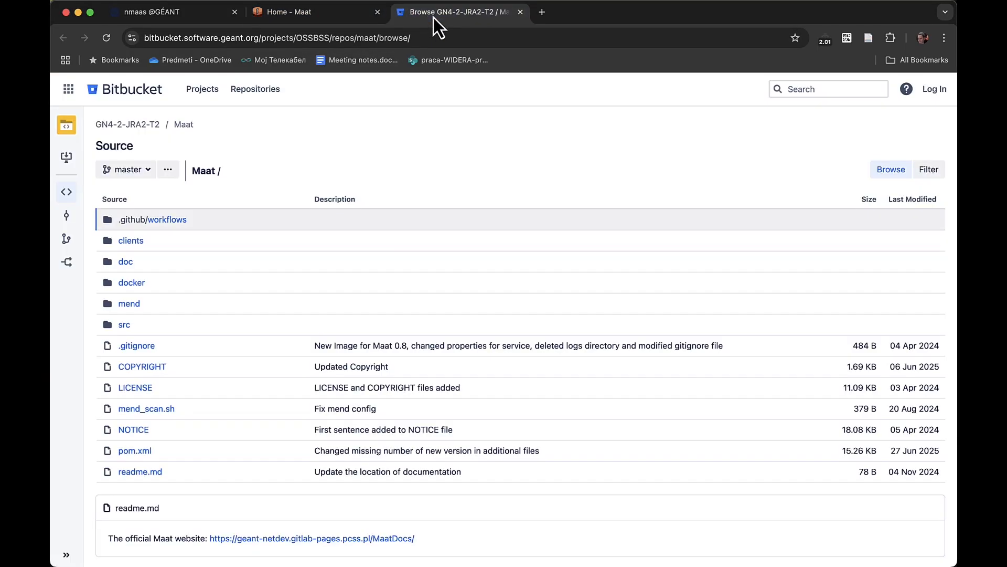
click(161, 12)
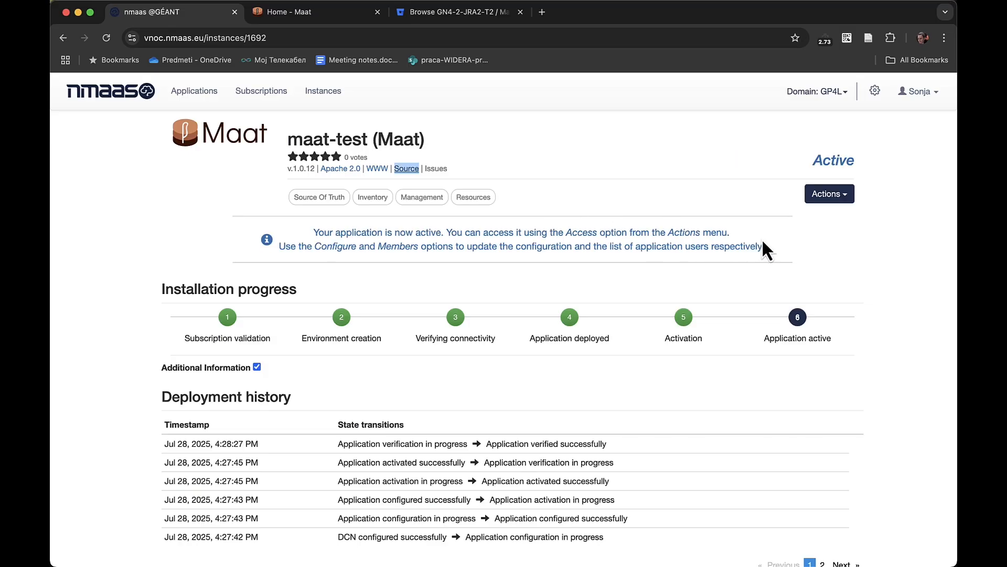
Open the maat, eventlistener and maatui services of the instance in separate tabs from its access methods, then close the access dialog.
click(839, 199)
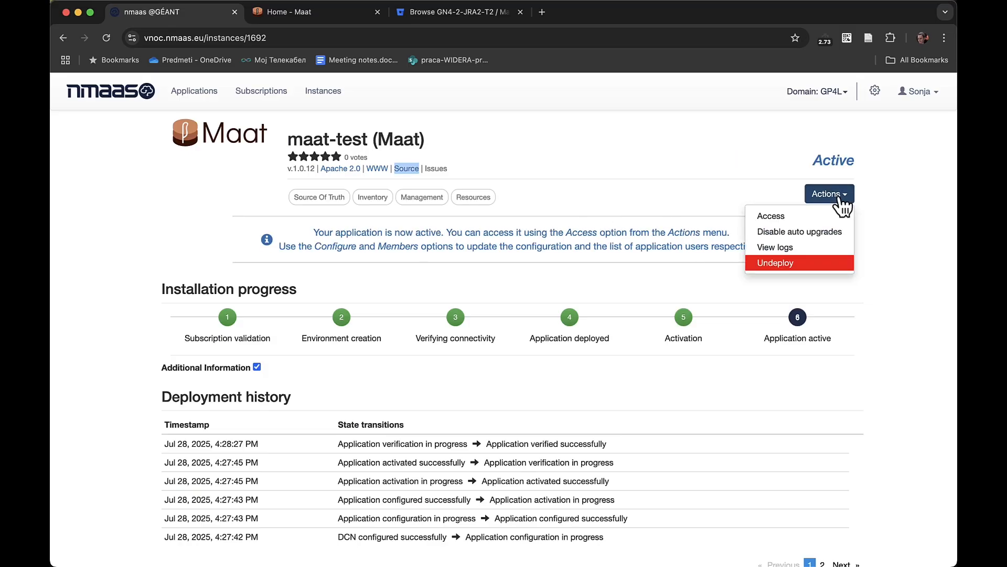
click(785, 215)
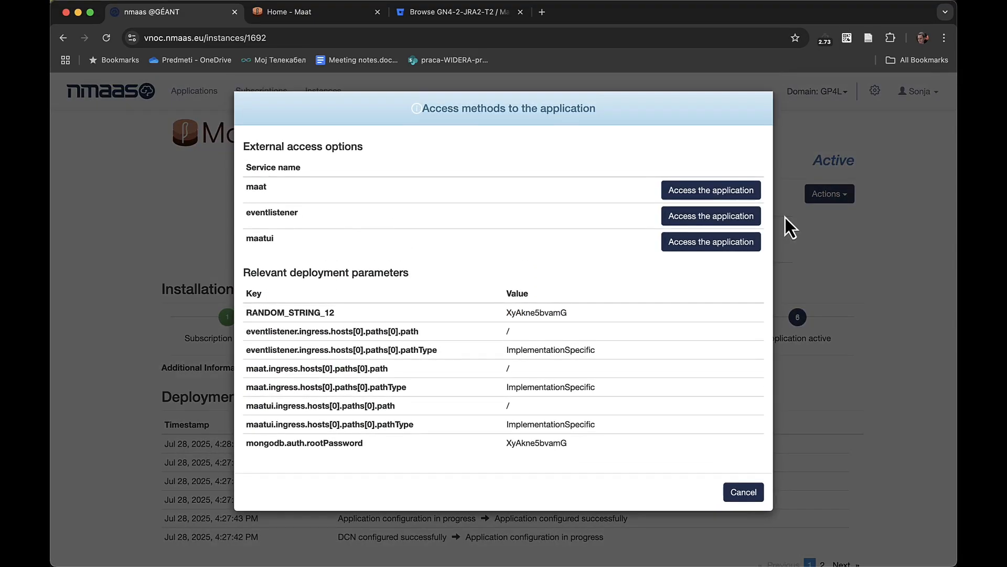
right_click(691, 193)
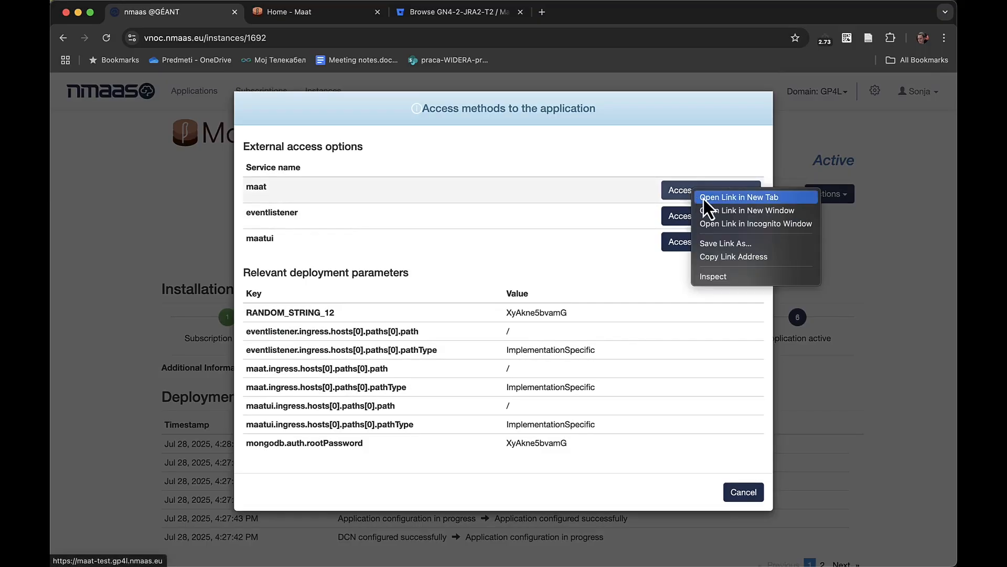
click(703, 199)
right_click(688, 222)
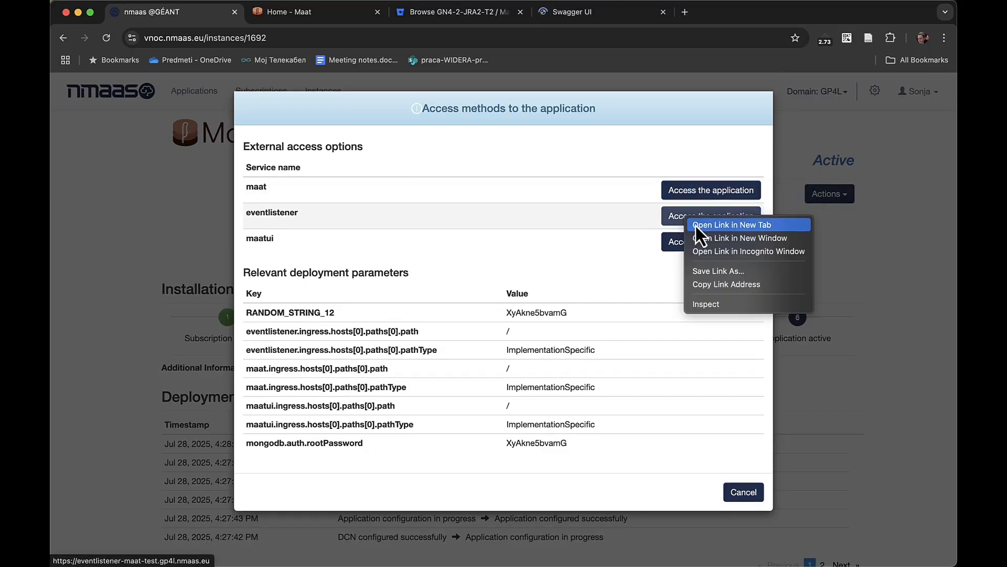
click(697, 226)
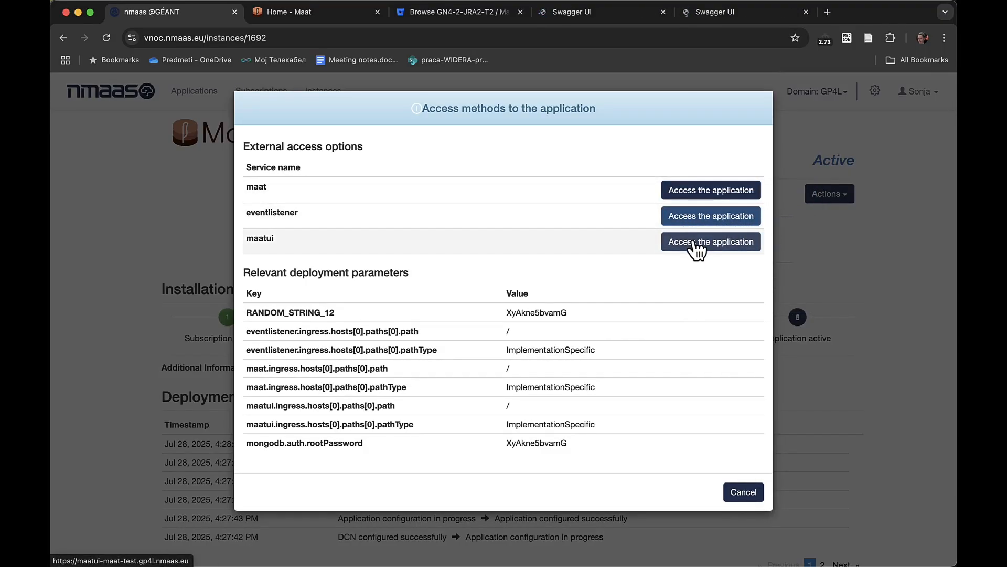
right_click(693, 241)
click(706, 247)
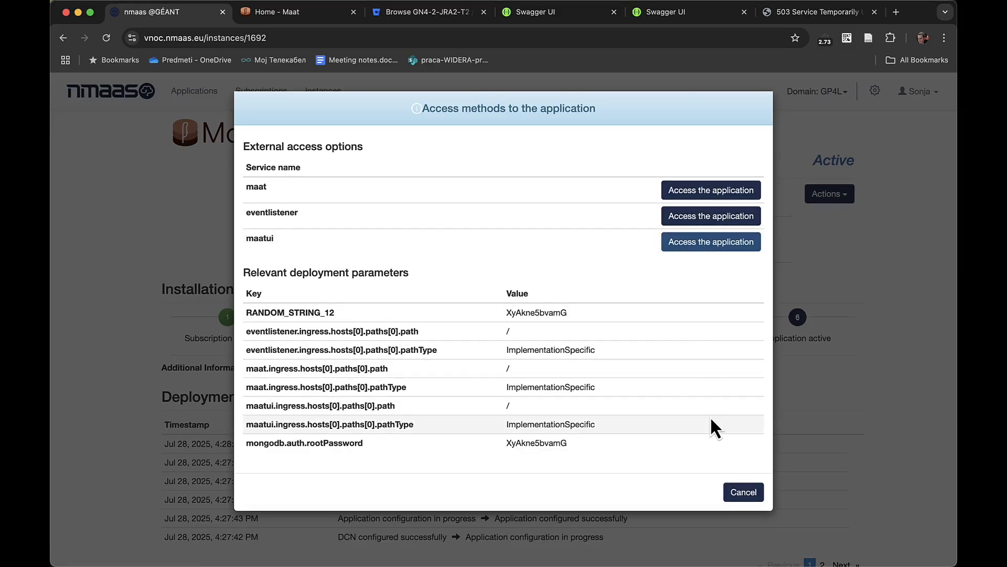
click(736, 494)
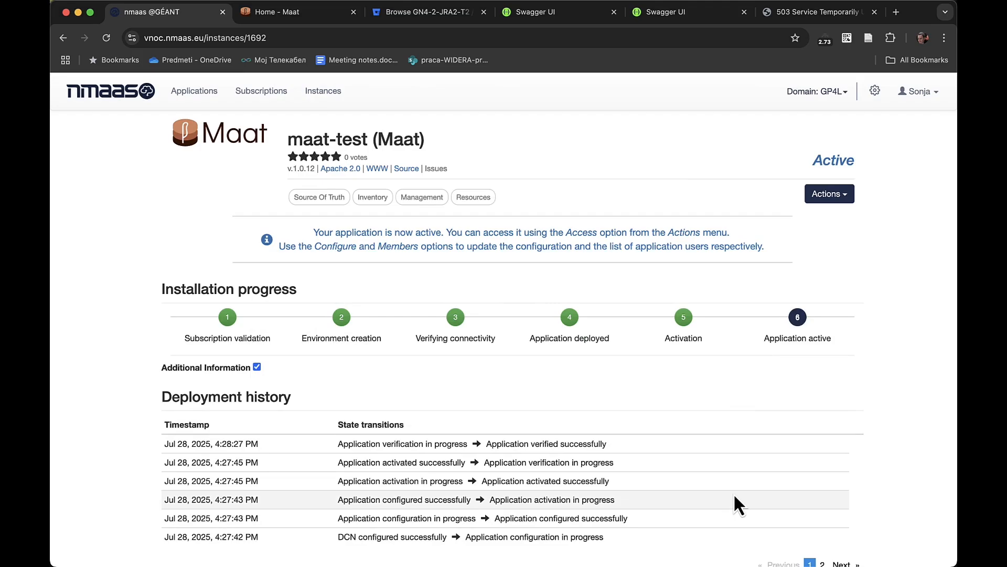
View the instance's logs for the mongodb, eventlistener, maat and maatui pods in turn.
click(843, 197)
click(790, 250)
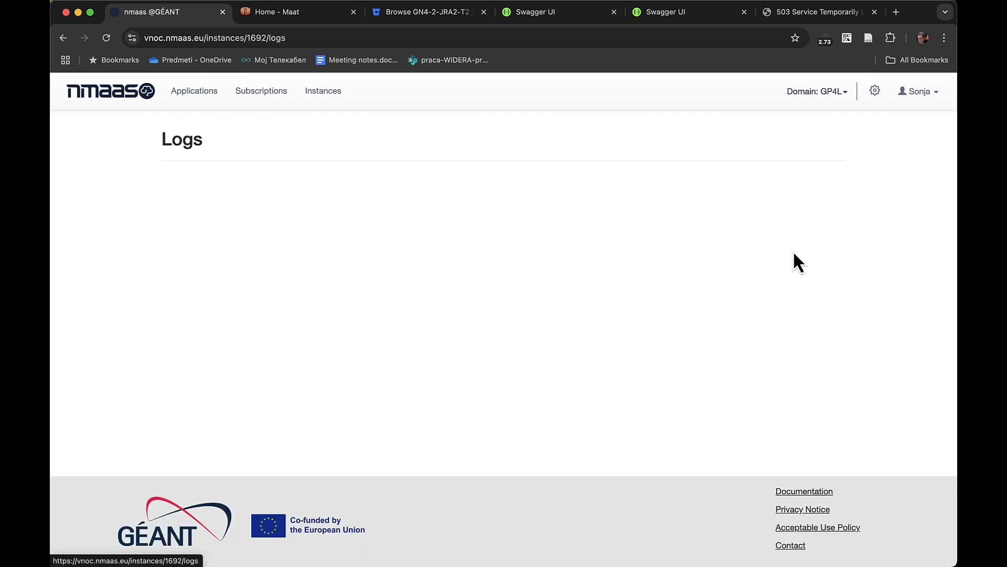
click(404, 201)
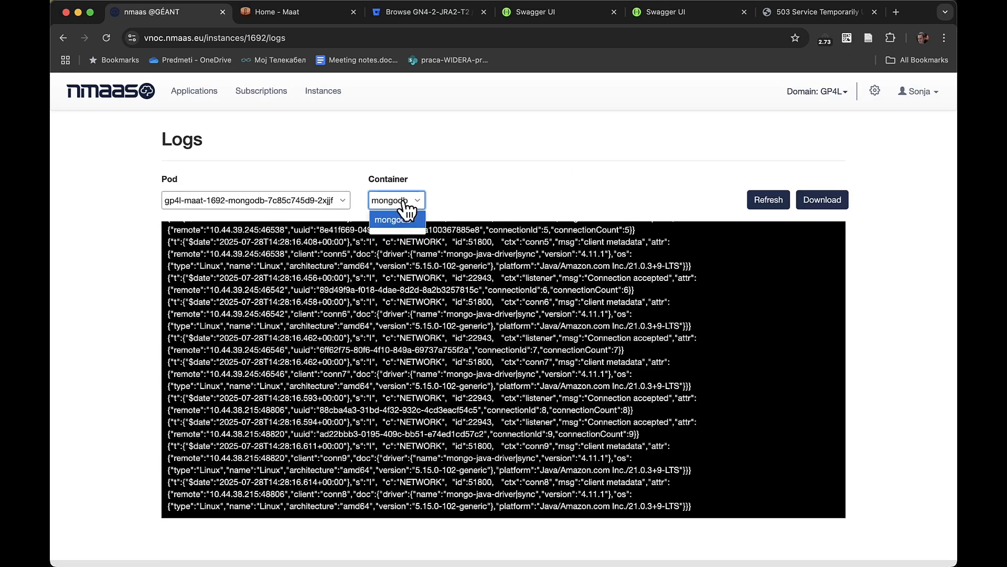
click(333, 201)
click(332, 237)
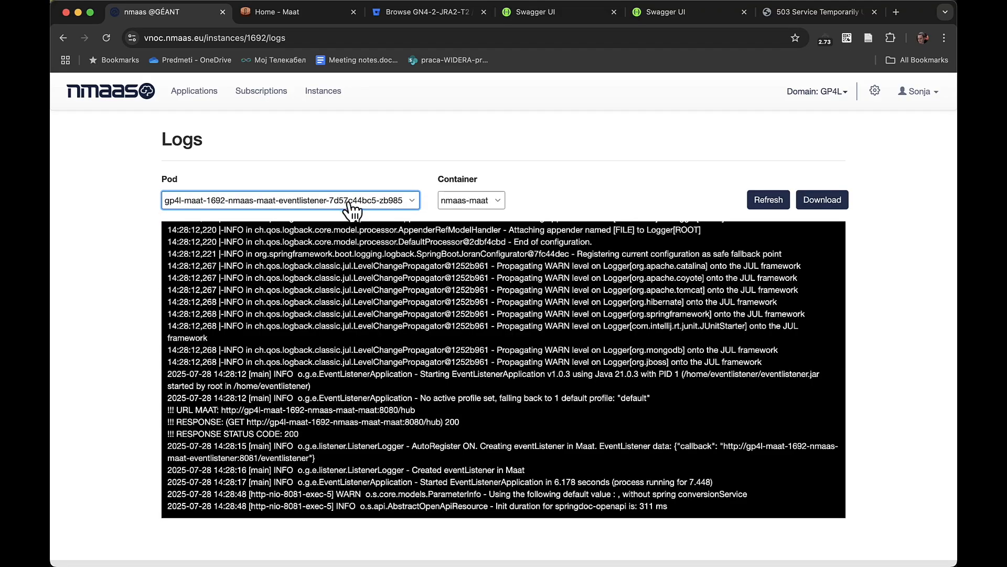
click(348, 202)
click(339, 254)
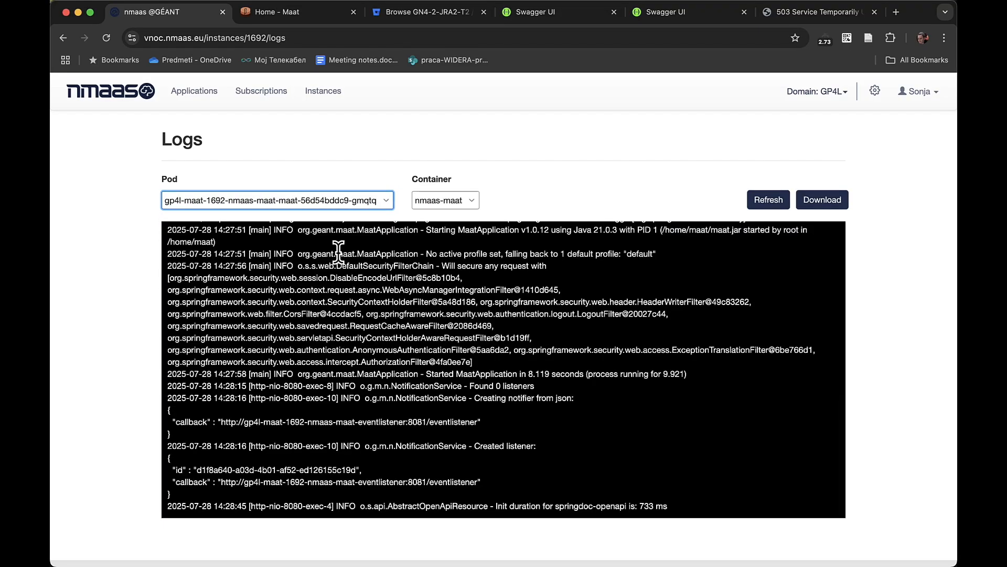
click(361, 202)
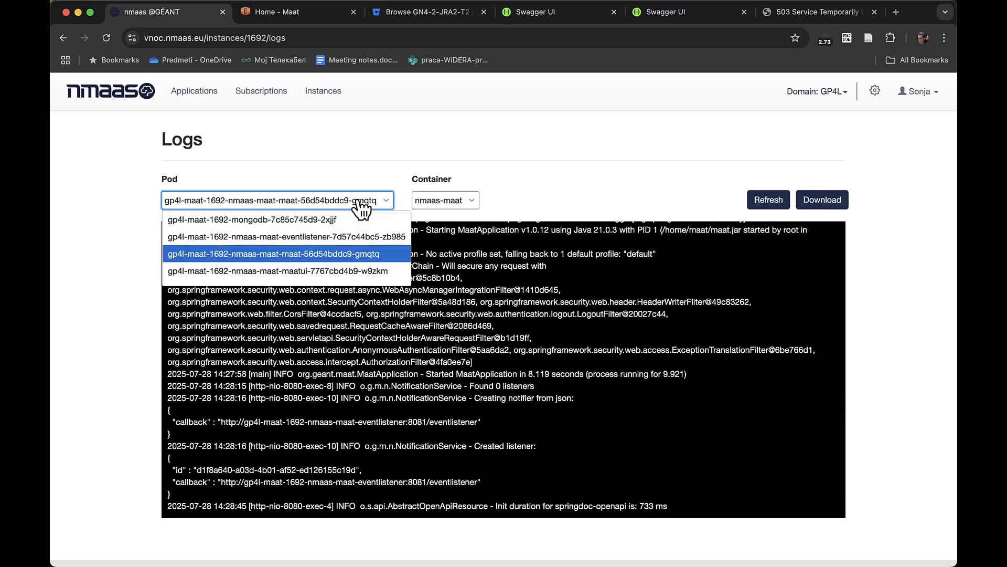
click(342, 269)
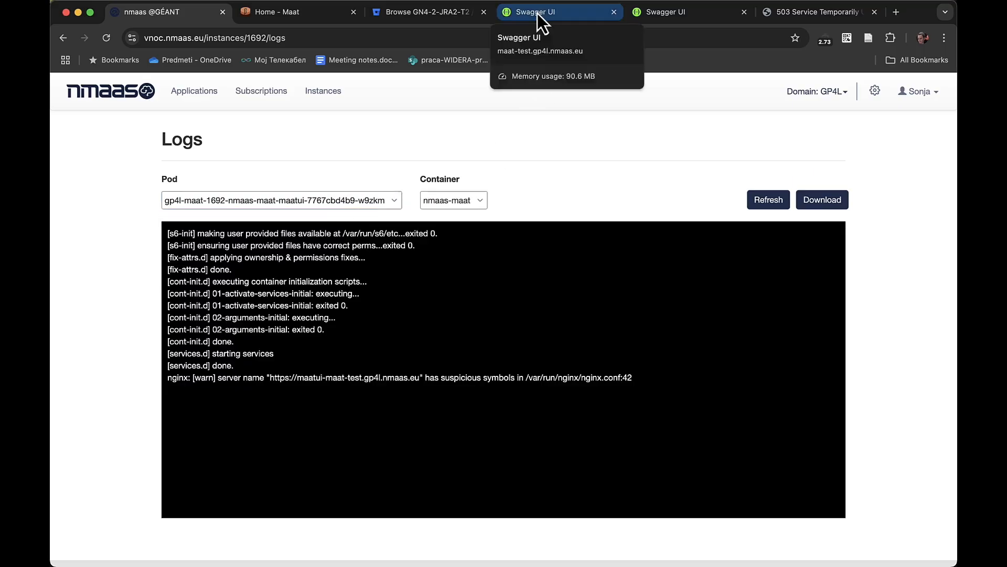
On the Maat Management API page, expand GET /serviceInventoryManagement/v4.0.0/service and examine its parameters and responses.
click(538, 13)
scroll(453, 244, down, 2)
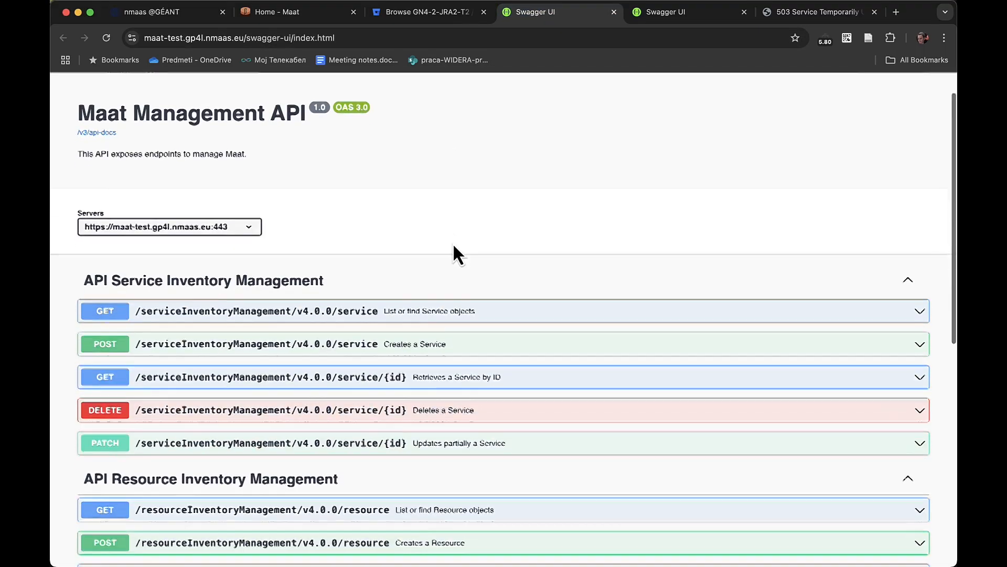
click(317, 296)
scroll(317, 362, down, 5)
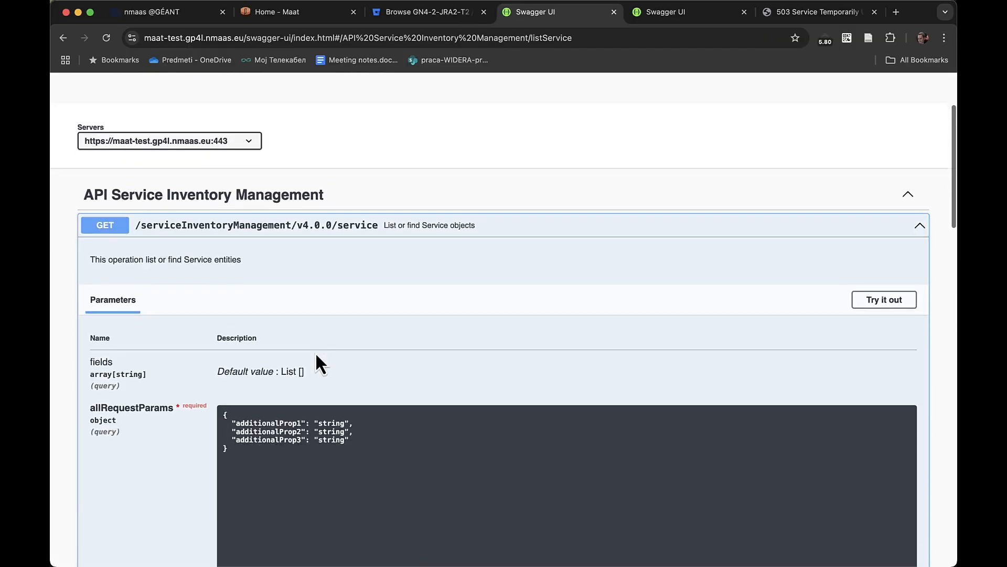
scroll(316, 354, down, 3)
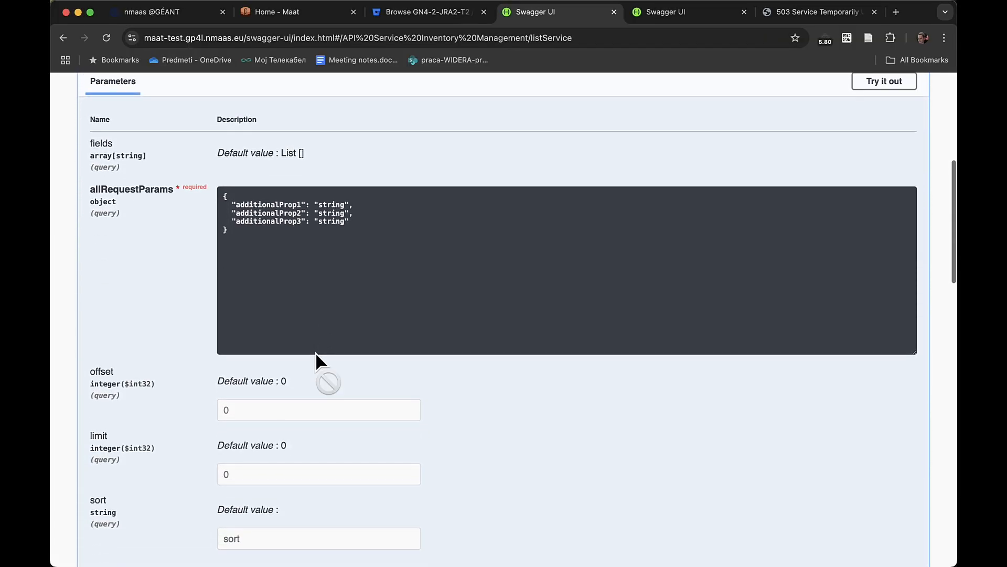
scroll(316, 352, down, 3)
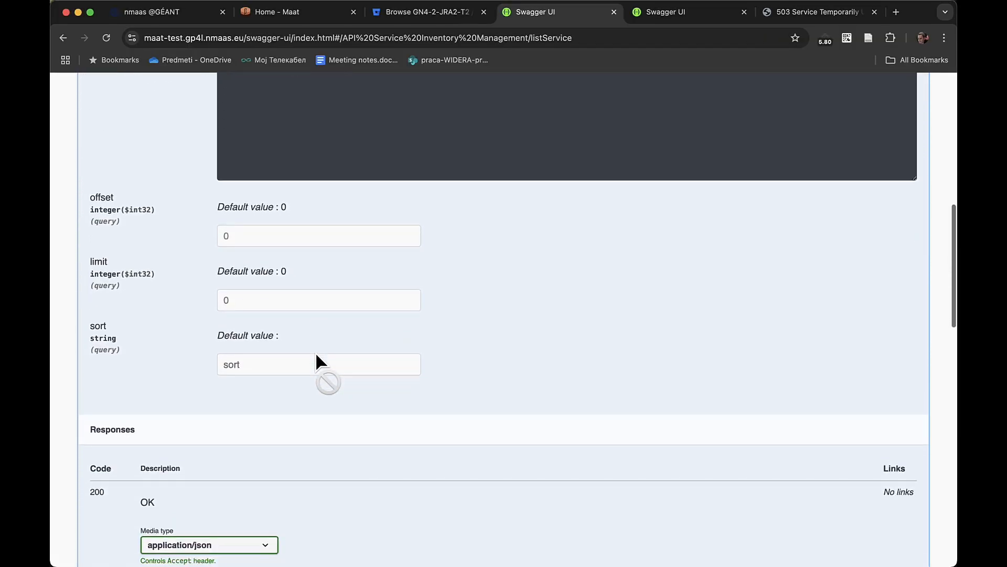
scroll(316, 352, up, 3)
scroll(317, 356, up, 1)
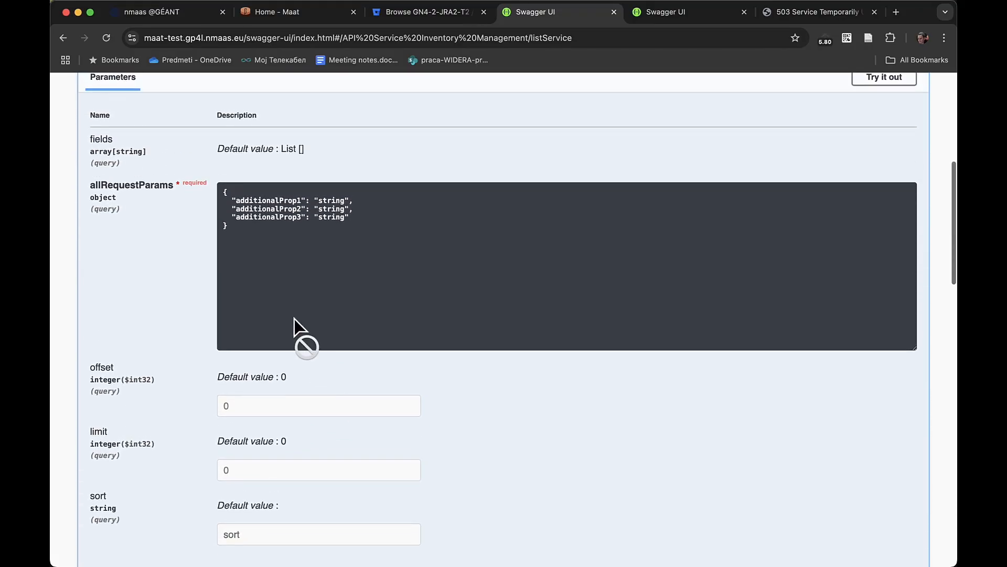
scroll(232, 243, up, 1)
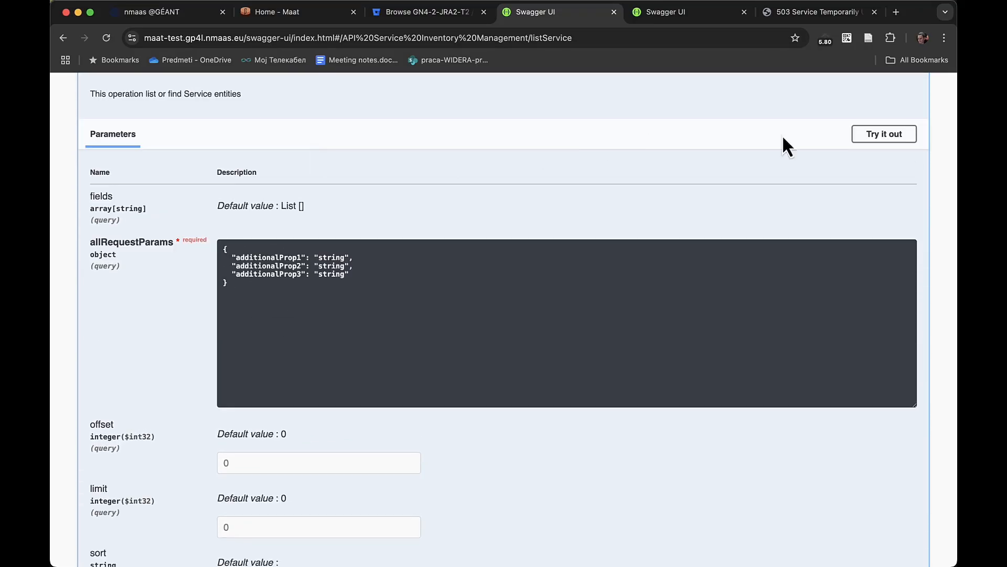
Enable trying out the GET service list request and clear the default content of its allRequestParams parameter.
click(885, 136)
drag(236, 285, 218, 284)
drag(219, 283, 219, 250)
key(BackSpace)
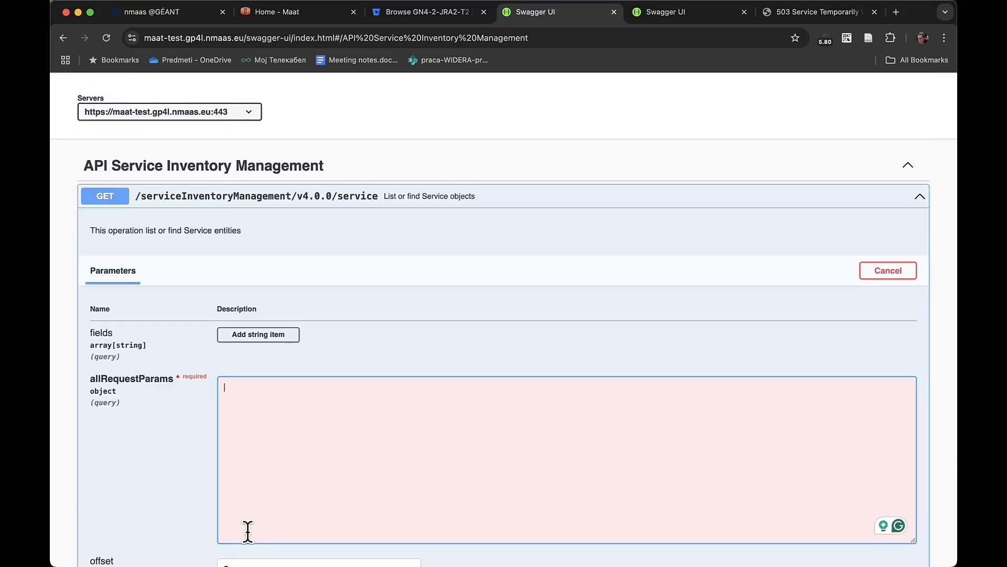
Set allRequestParams to {} and execute the GET service list request.
scroll(162, 486, down, 5)
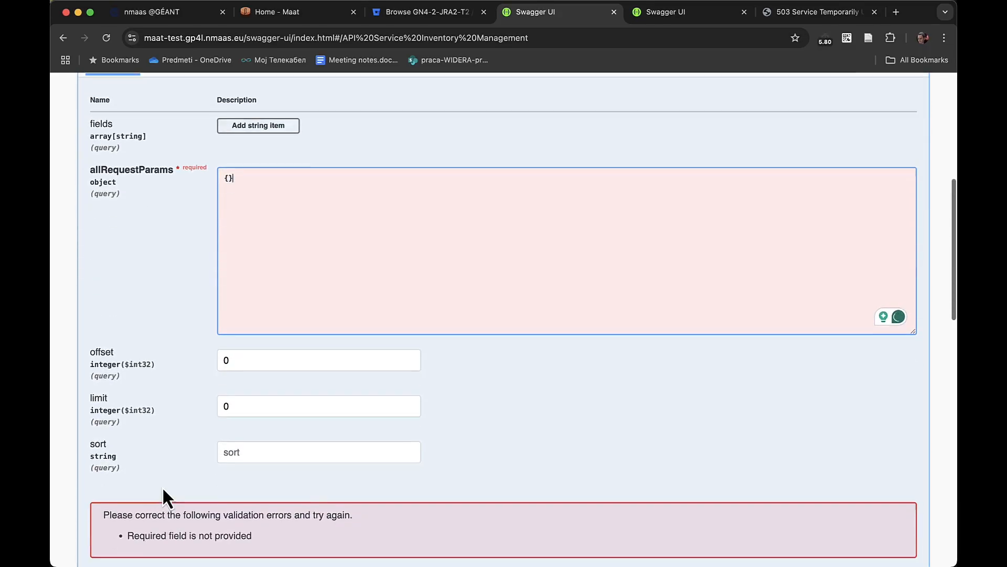
click(207, 492)
scroll(260, 478, down, 2)
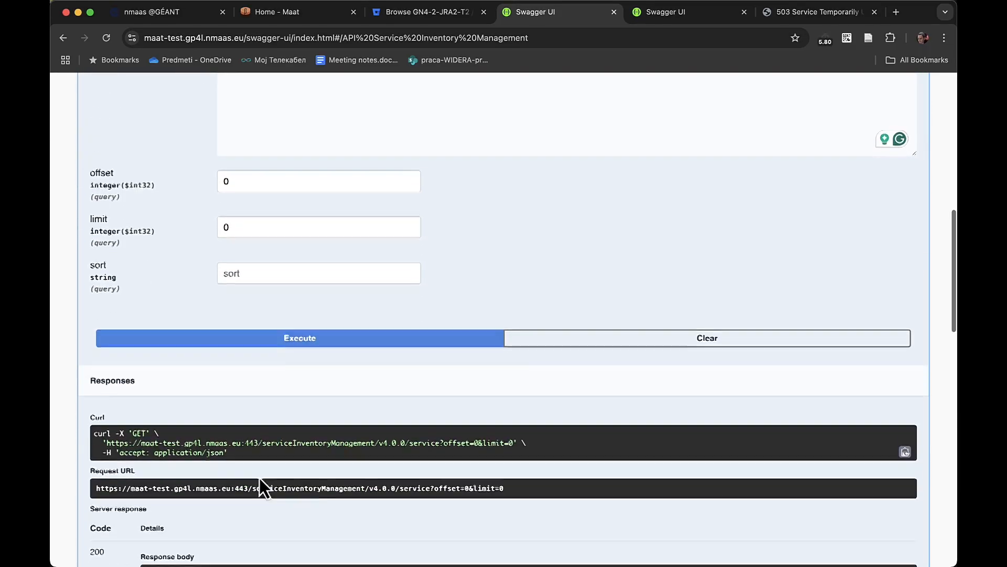
Examine the response body and headers of the service list request, and collapse the operation.
scroll(260, 477, down, 2)
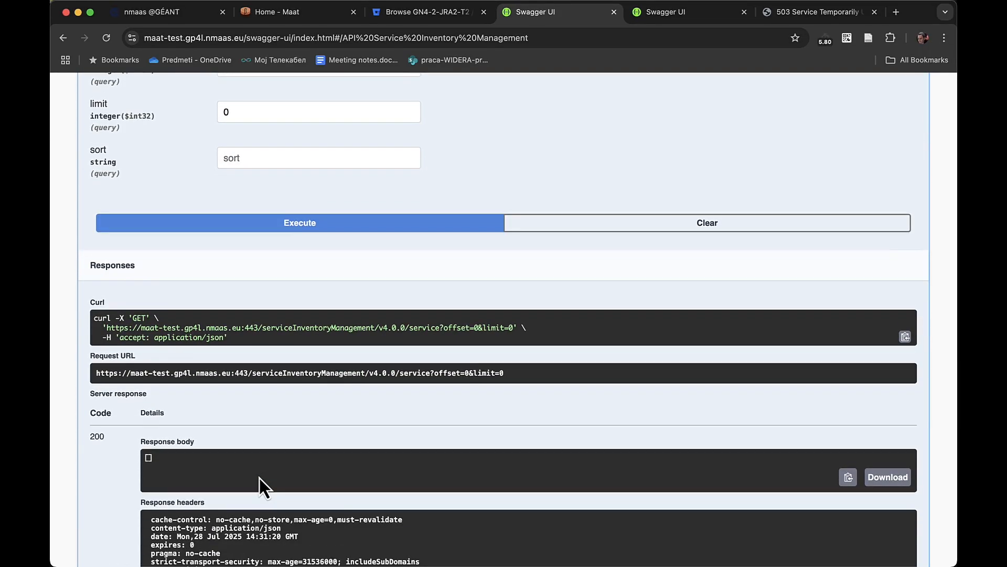
scroll(259, 477, down, 1)
scroll(260, 478, down, 4)
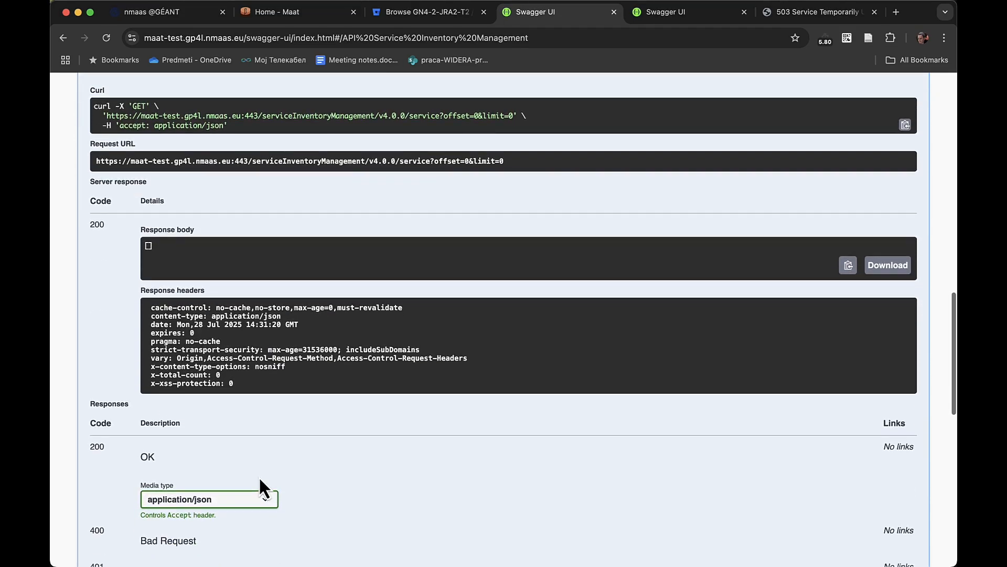
scroll(259, 477, up, 10)
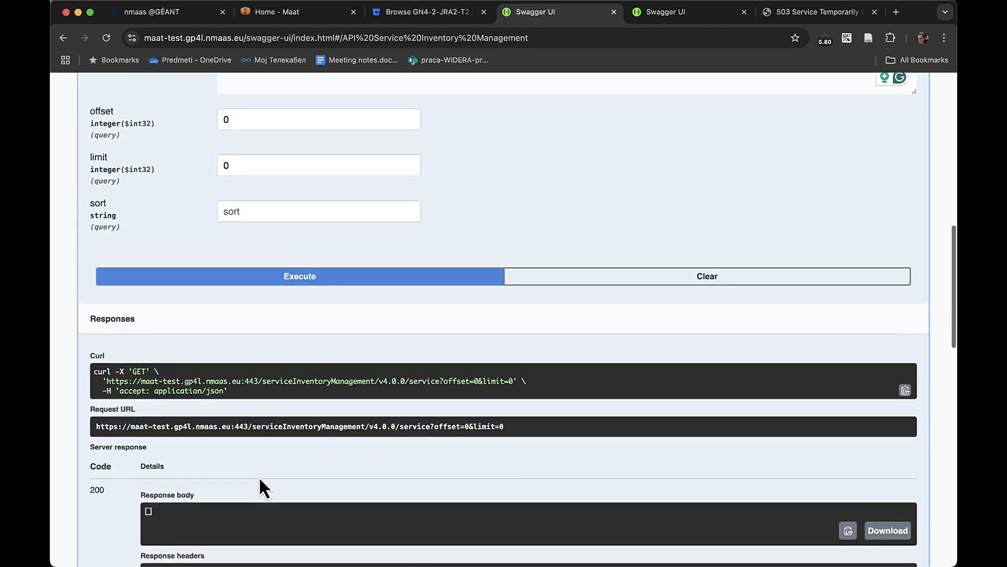
scroll(260, 477, up, 4)
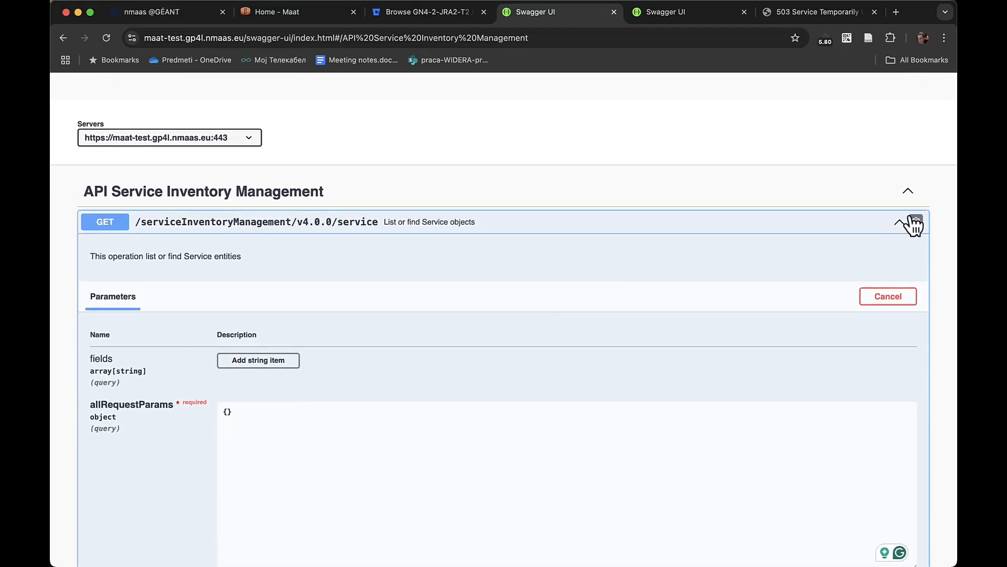
click(915, 223)
Under API Resource Inventory Management, expand GET /resourceInventoryManagement/v4.0.0/resource to show its parameters.
scroll(670, 355, down, 1)
click(670, 355)
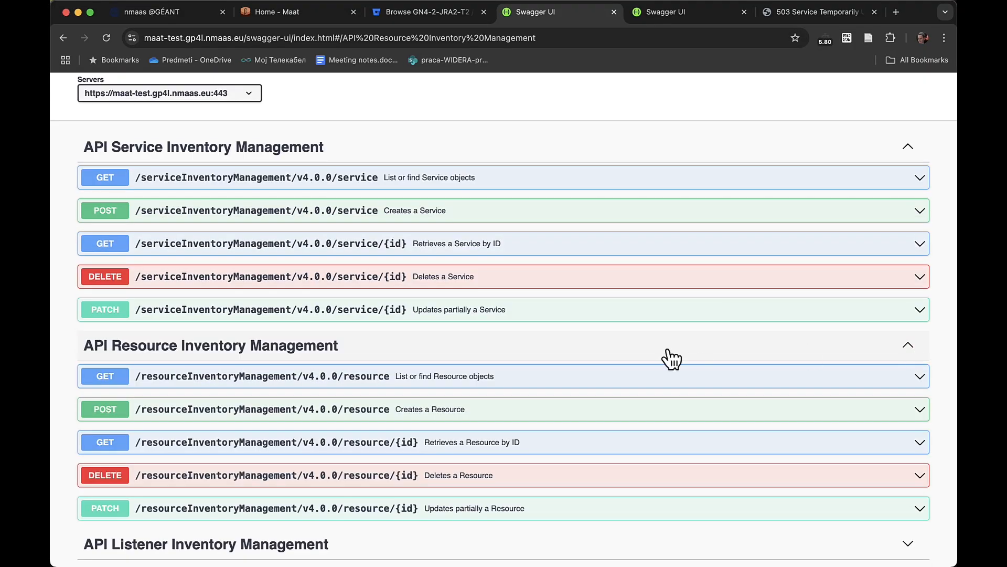
click(328, 380)
scroll(328, 382, down, 5)
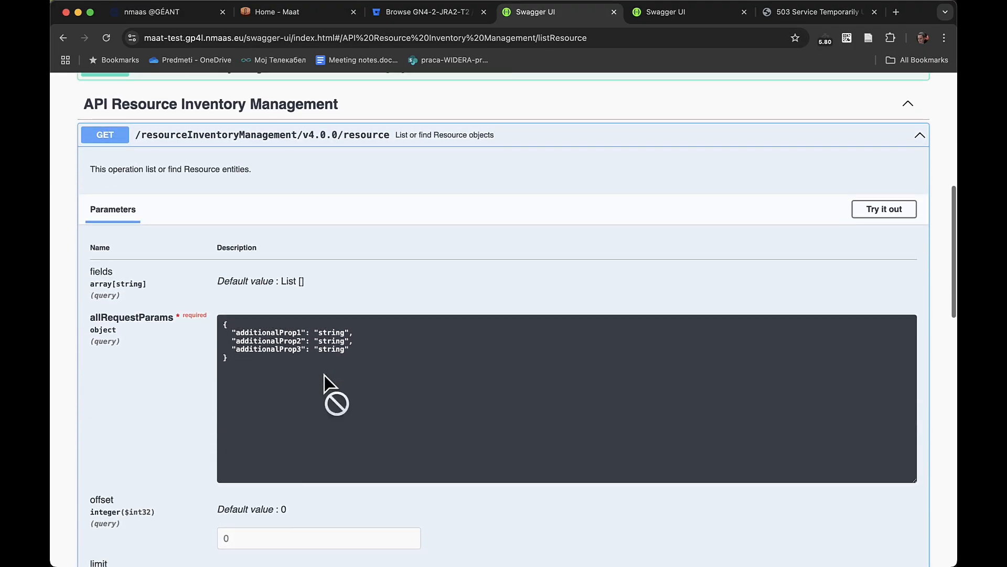
Enable trying out the GET resource list request, reduce allRequestParams to an empty object, and execute it.
click(874, 211)
drag(393, 352, 186, 337)
key(BackSpace)
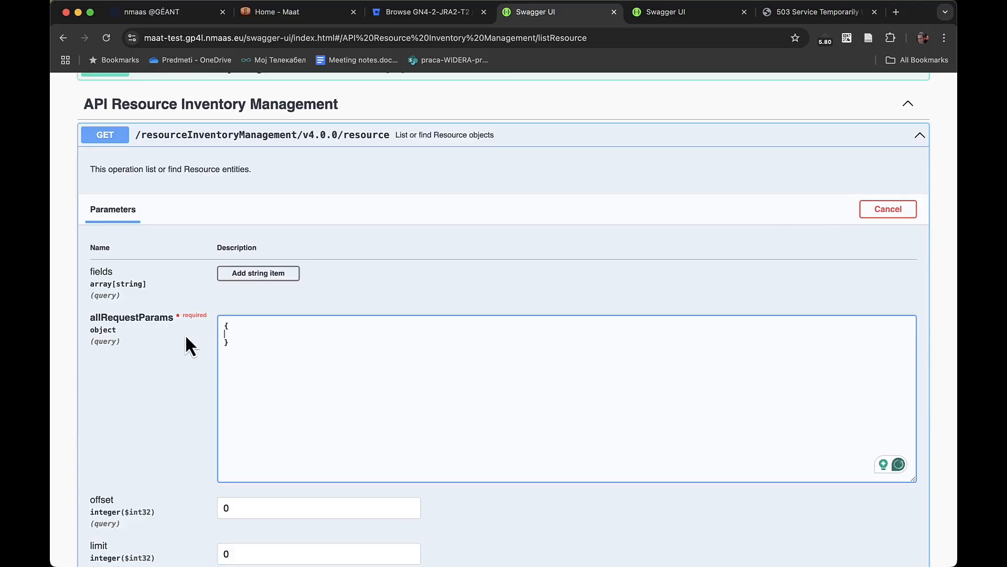
scroll(196, 386, down, 4)
click(202, 503)
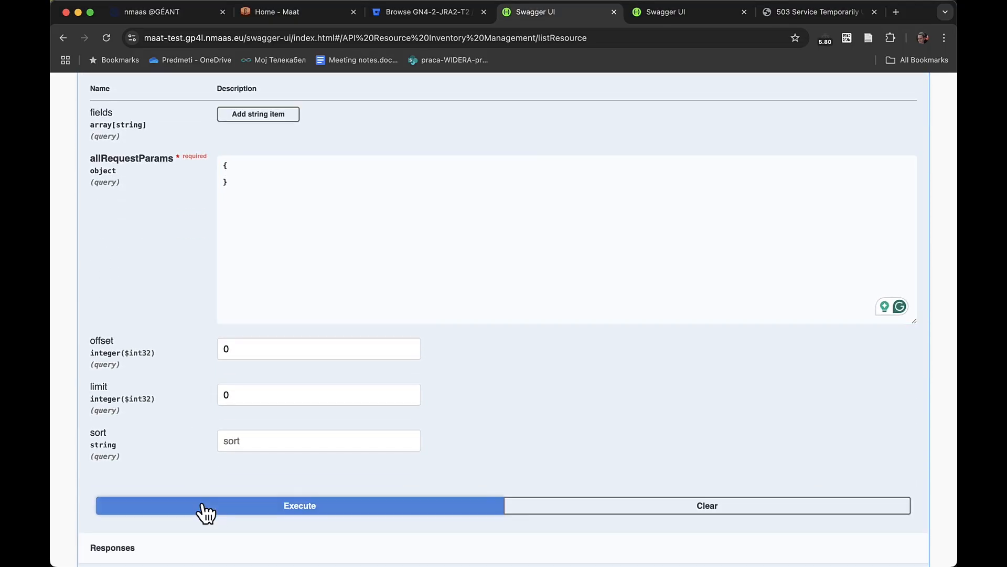
Examine the response body and headers of the resource list request, and collapse the operation.
scroll(204, 512, down, 2)
scroll(202, 505, down, 2)
scroll(202, 505, down, 2)
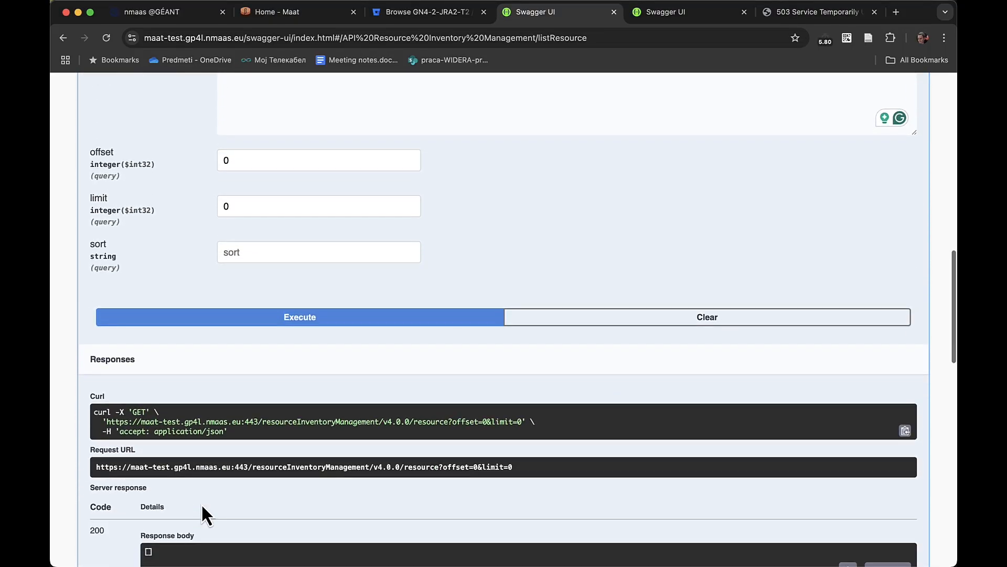
scroll(200, 503, down, 10)
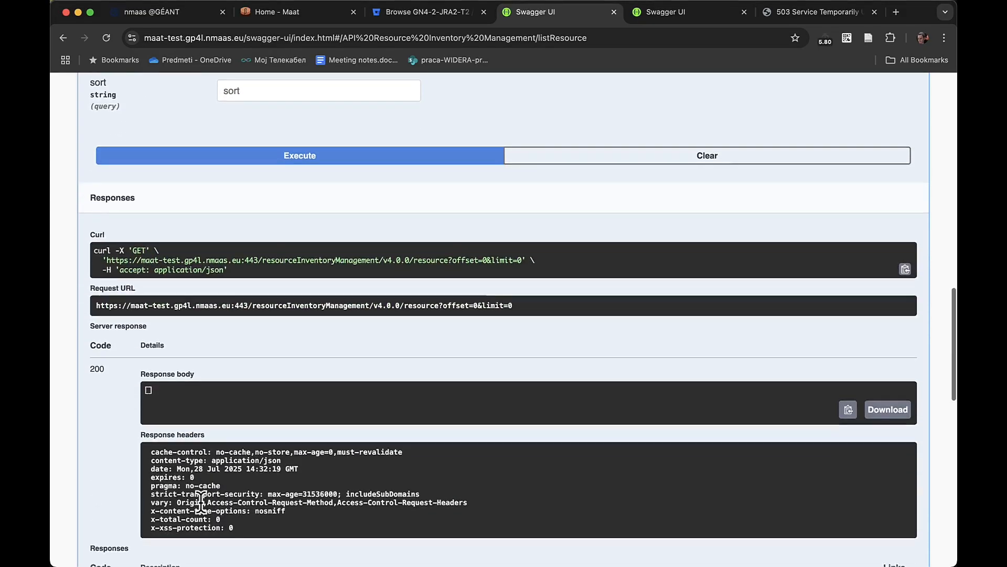
scroll(201, 506, down, 4)
scroll(202, 505, up, 20)
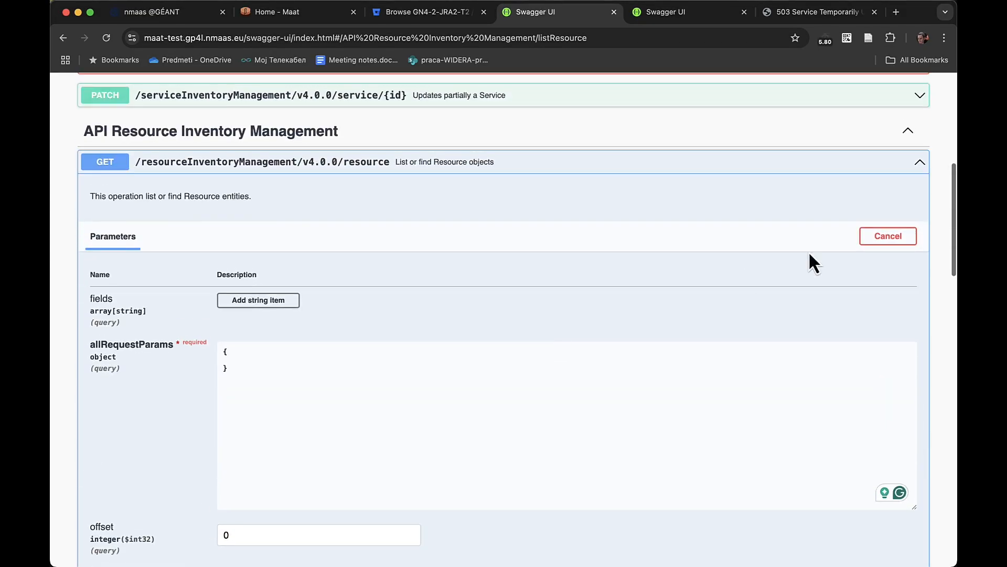
click(901, 163)
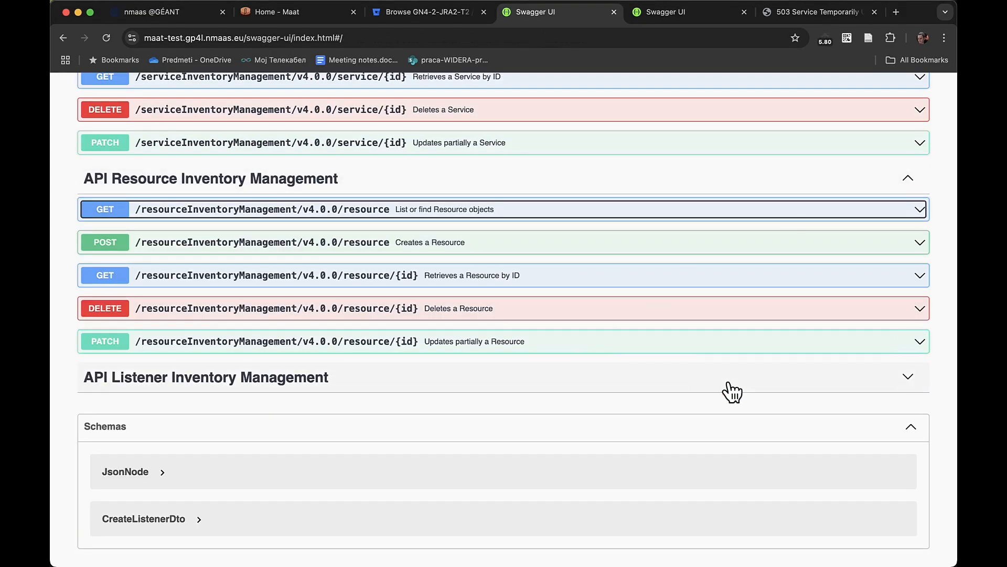
Expand API Listener Inventory Management and execute its GET /hub request in try-out mode.
click(913, 382)
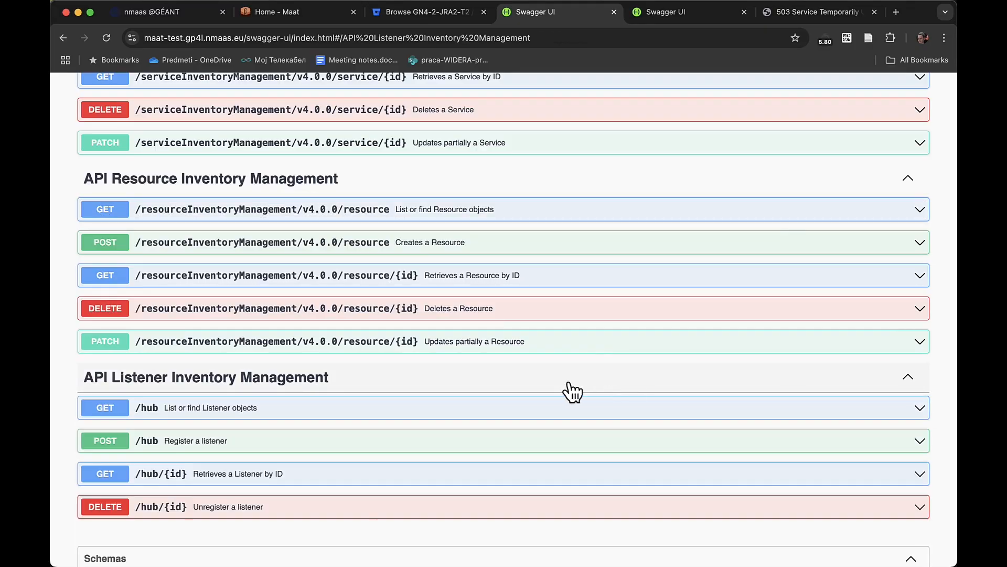
click(177, 412)
scroll(254, 455, down, 5)
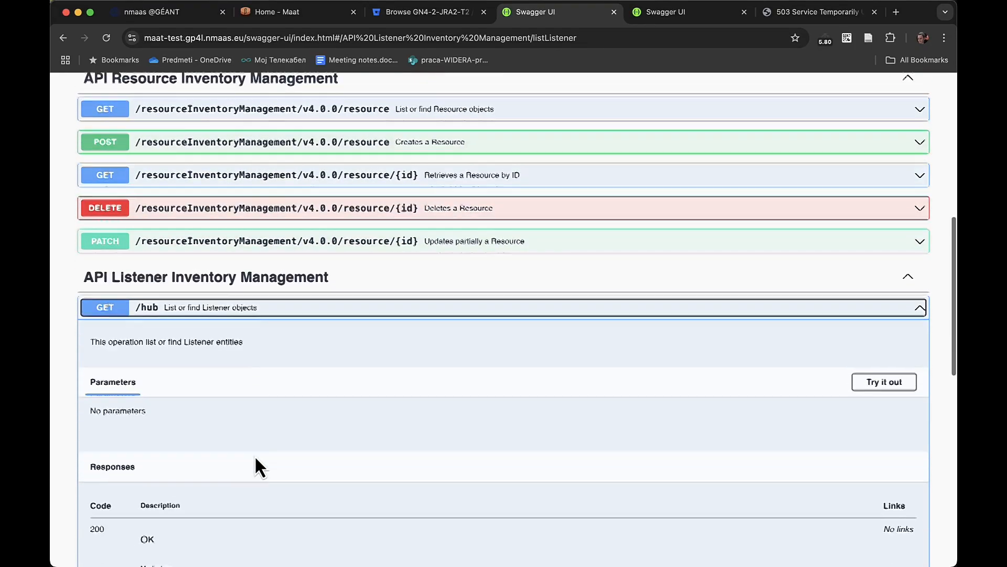
scroll(760, 345, down, 3)
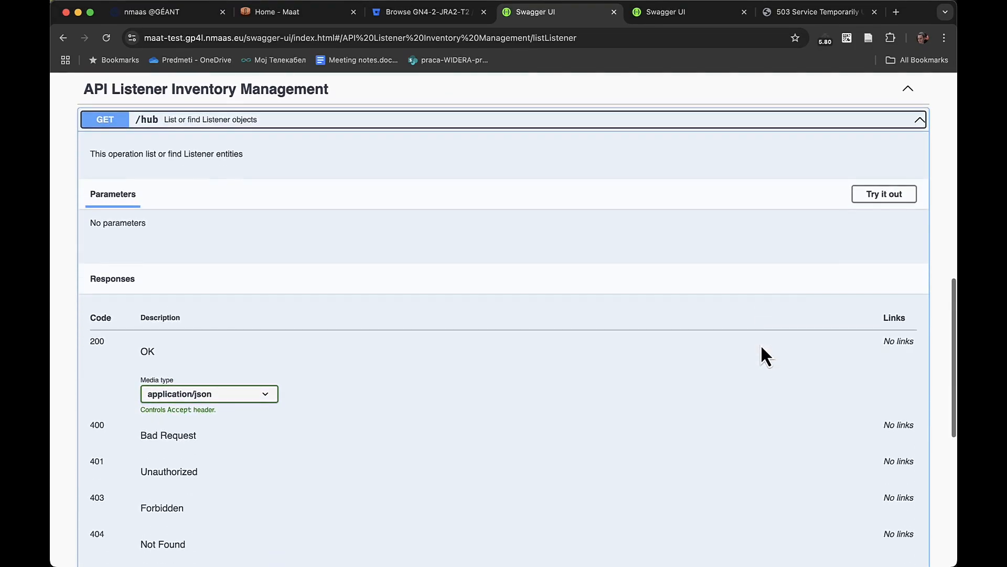
click(875, 195)
click(479, 264)
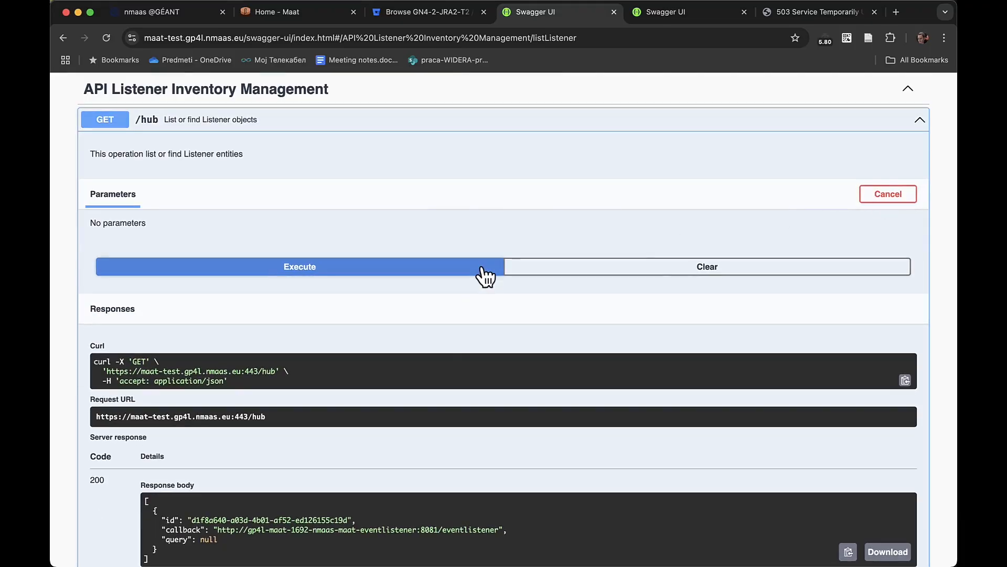
Examine the GET /hub response, focusing on the callback URL of the registered listener.
scroll(448, 359, down, 4)
scroll(450, 362, down, 3)
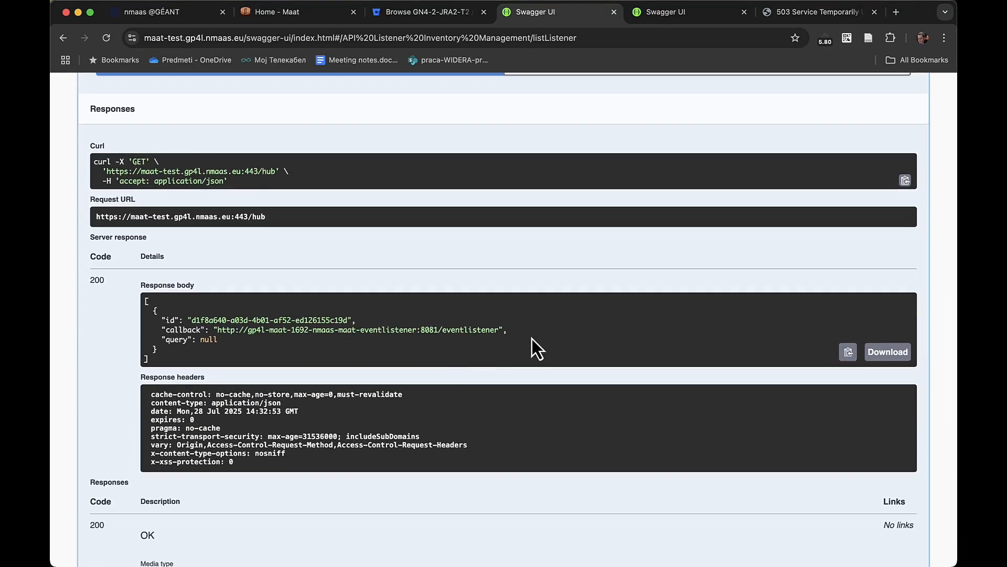
drag(507, 330, 202, 326)
scroll(430, 173, down, 2)
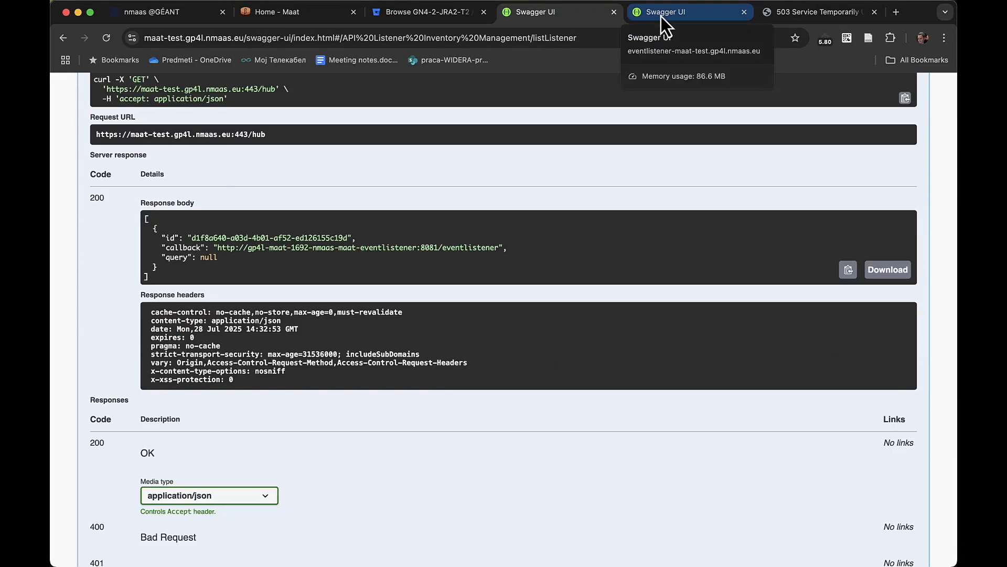
On the EventListener Management API page, try out GET /events and execute it with its default parameters.
click(661, 17)
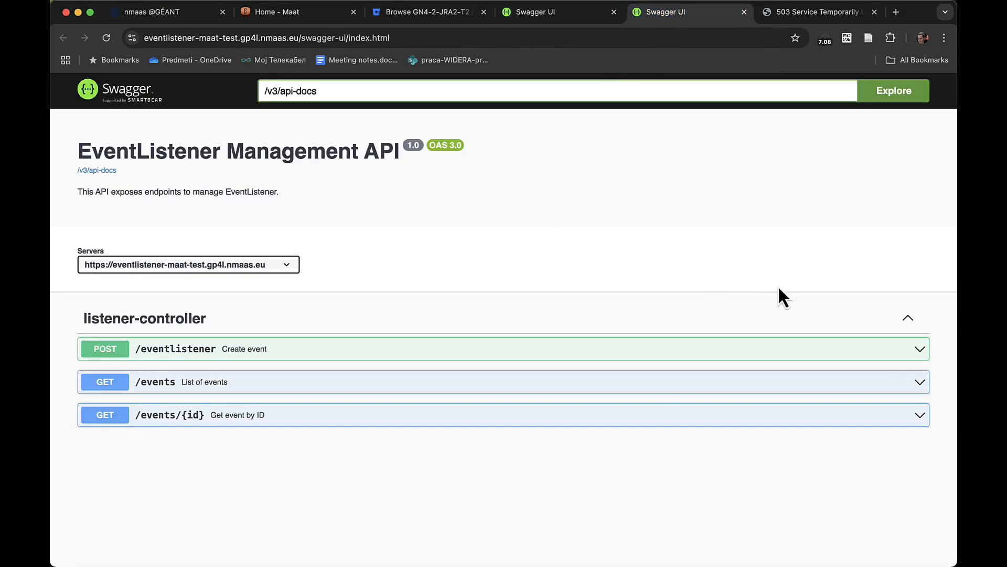
click(836, 392)
scroll(785, 442, down, 3)
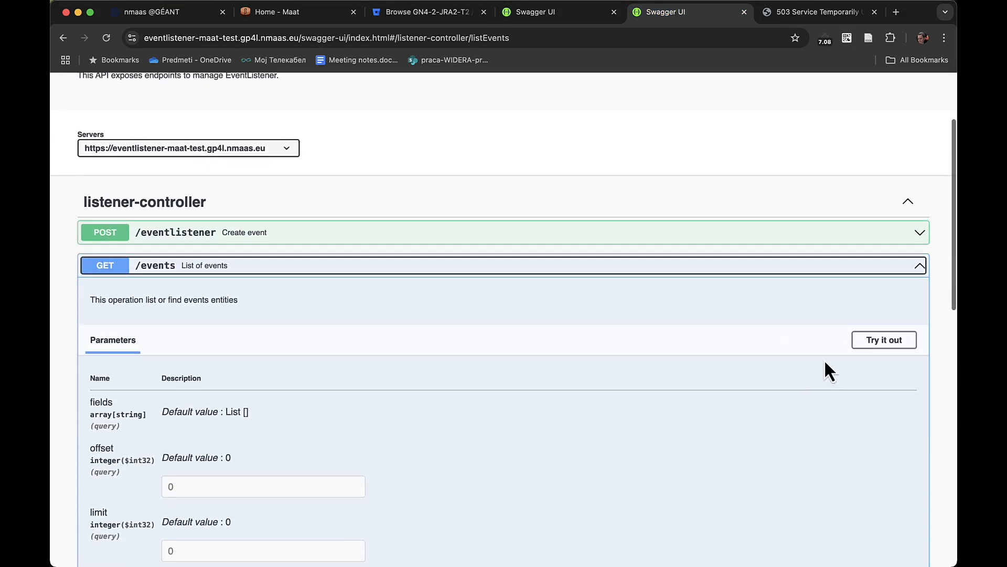
click(874, 341)
scroll(629, 411, down, 5)
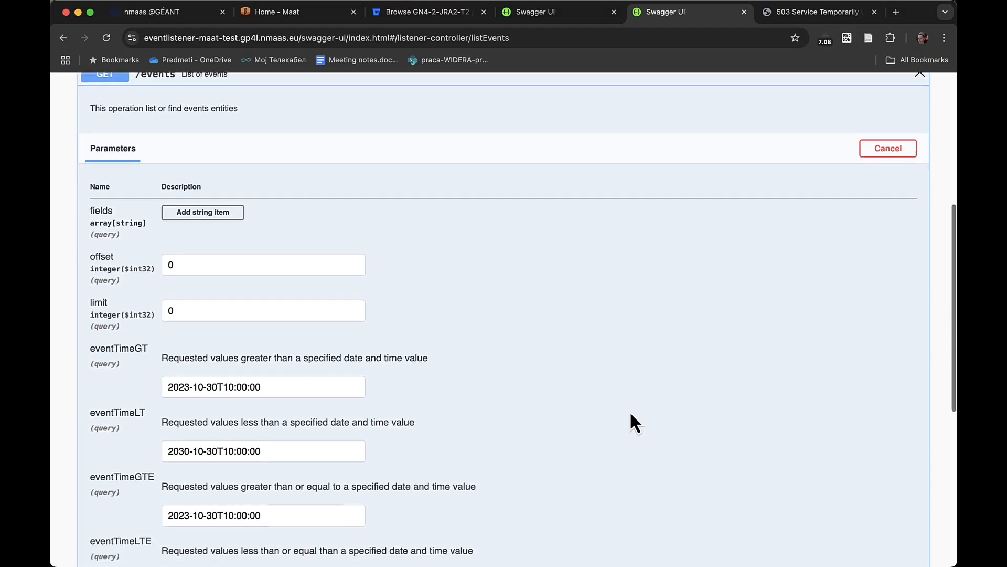
scroll(631, 414, down, 3)
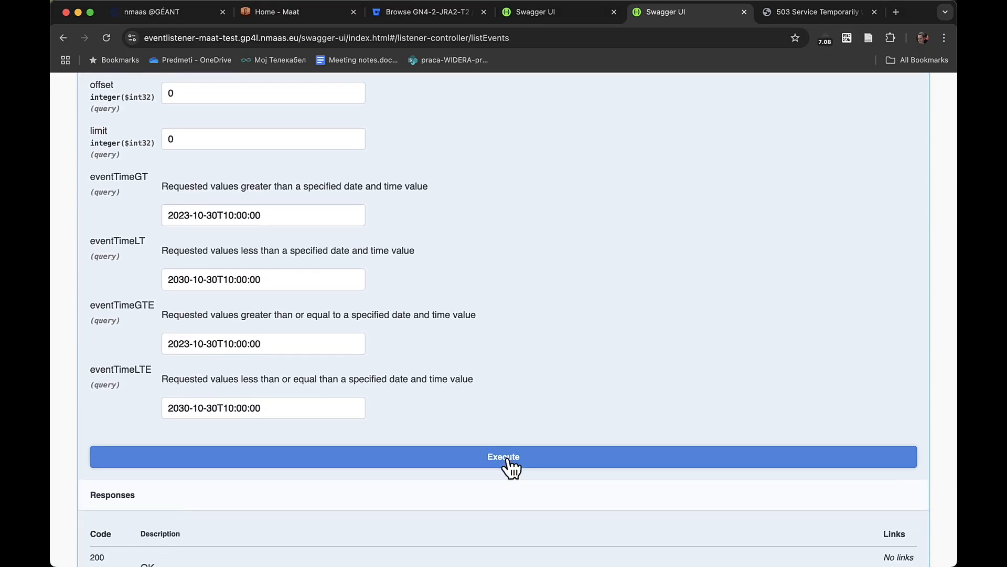
click(508, 461)
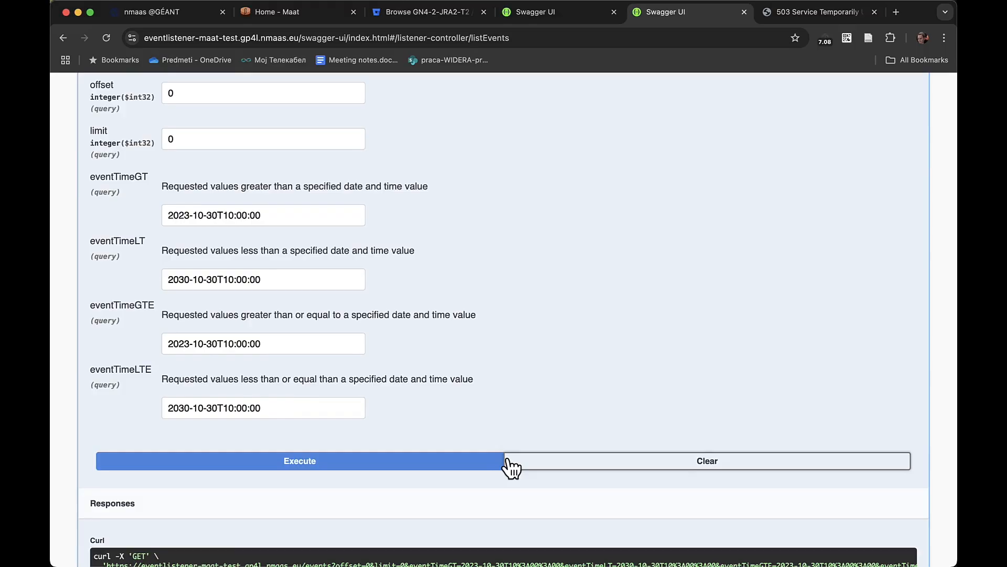
Examine the request URL, response body and headers returned for GET /events.
scroll(508, 461, down, 3)
scroll(508, 460, down, 3)
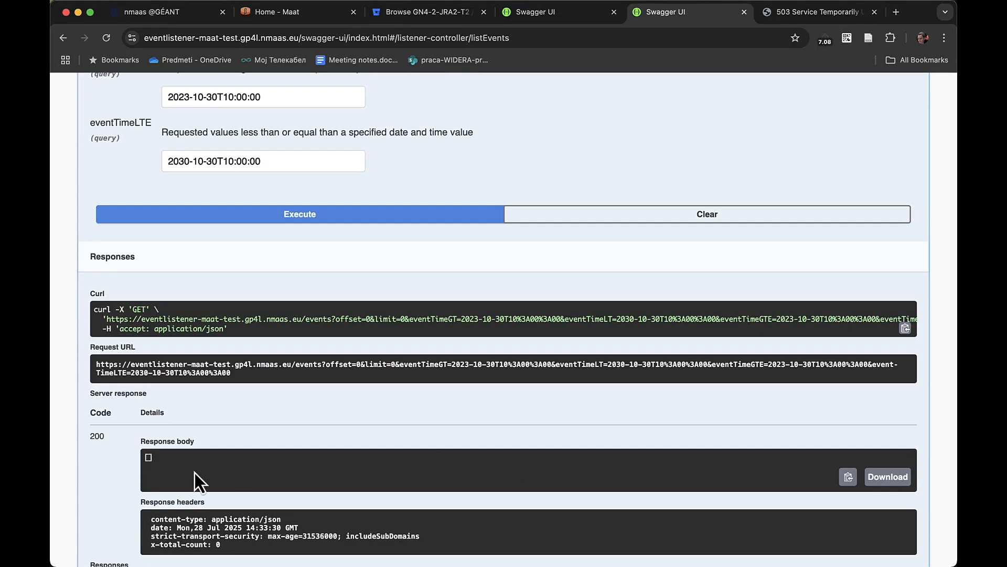
scroll(194, 473, down, 1)
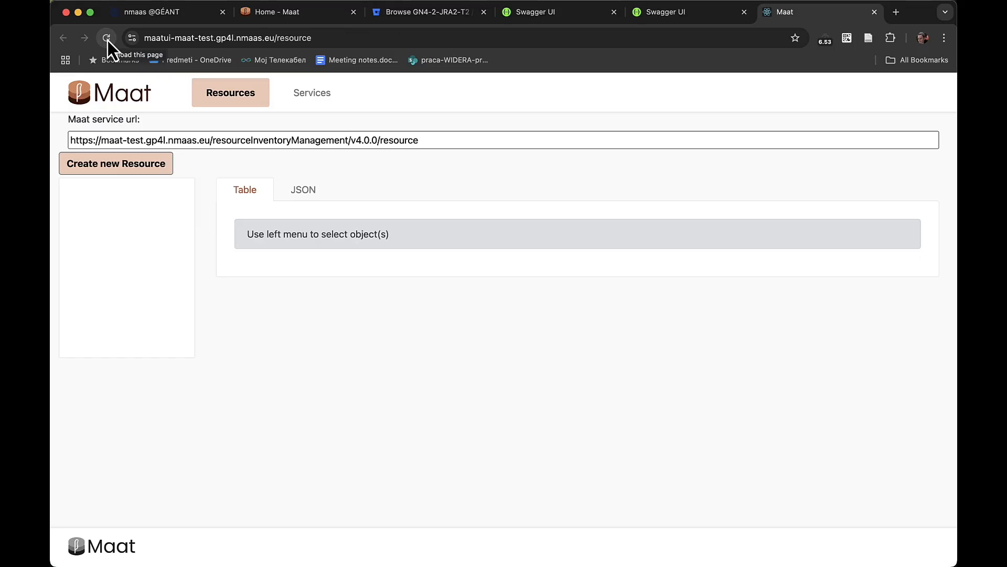
In the Maat web interface, create a LogicalResource named ex-1 in a new category device.switch with the description "example device".
click(85, 169)
click(430, 169)
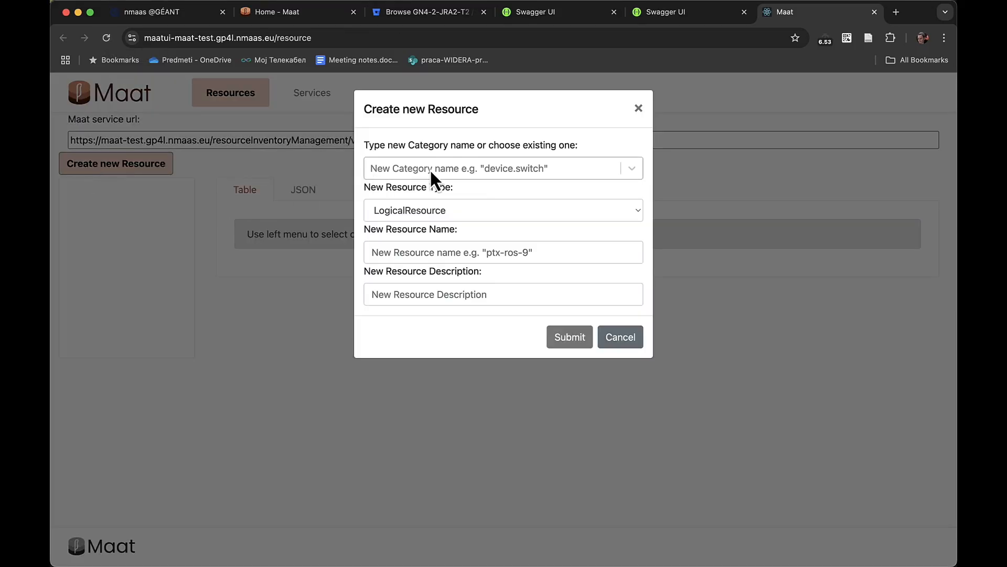
text(device.switch)
click(434, 200)
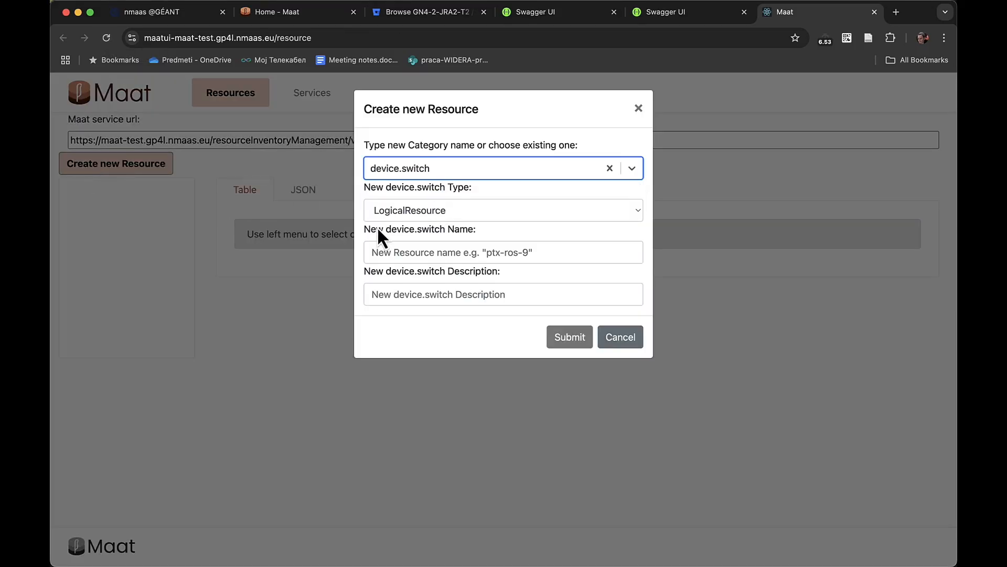
click(381, 253)
text(ex-1)
click(379, 294)
text(e)
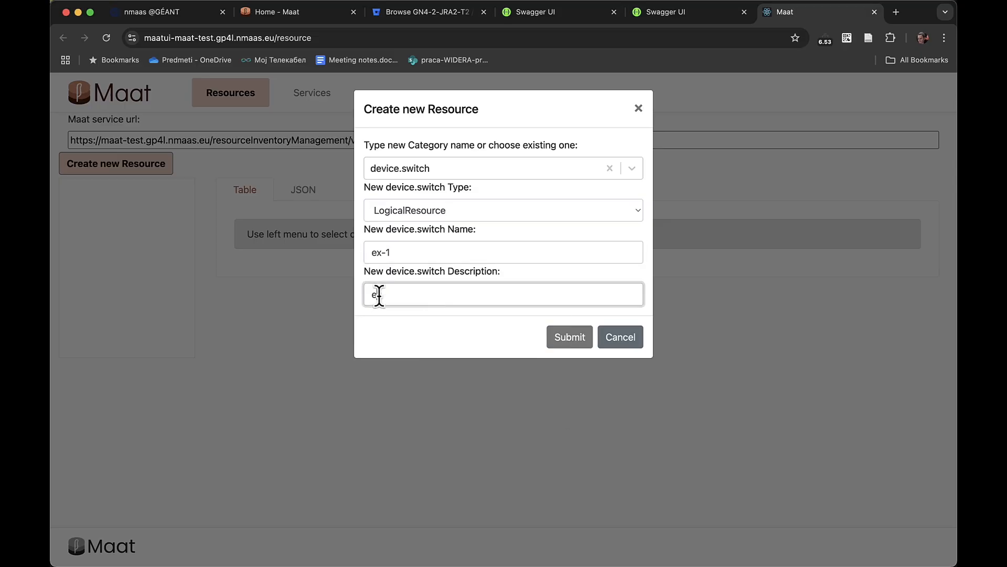
text(xample device)
click(574, 338)
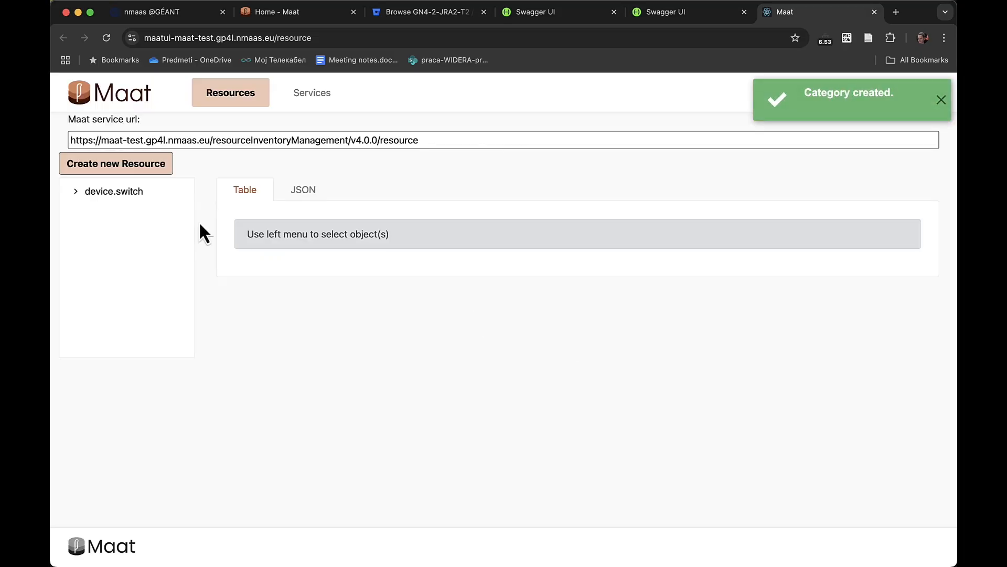
Expand the device.switch category and open the details of the ex-1 resource.
click(77, 198)
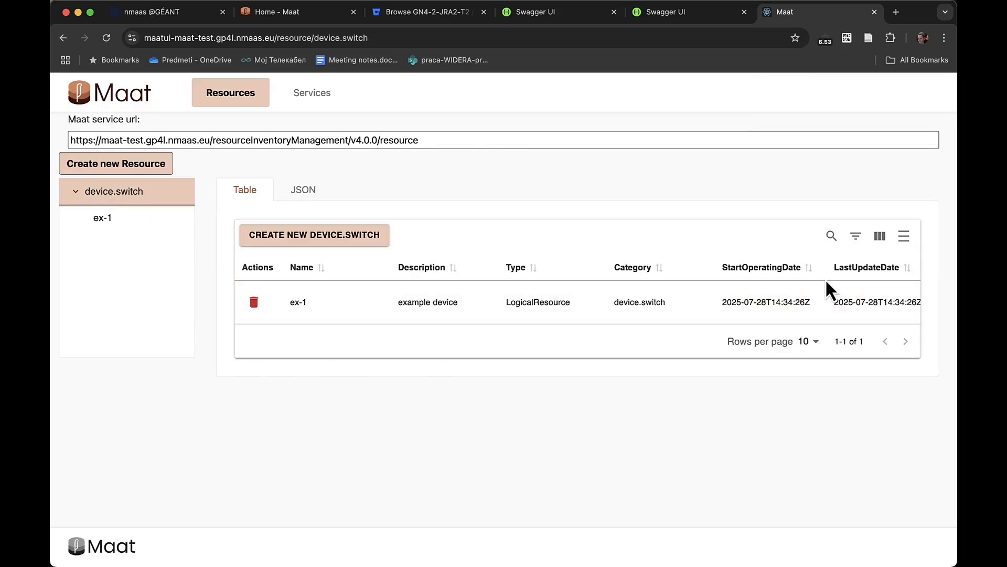
click(651, 304)
scroll(650, 304, down, 4)
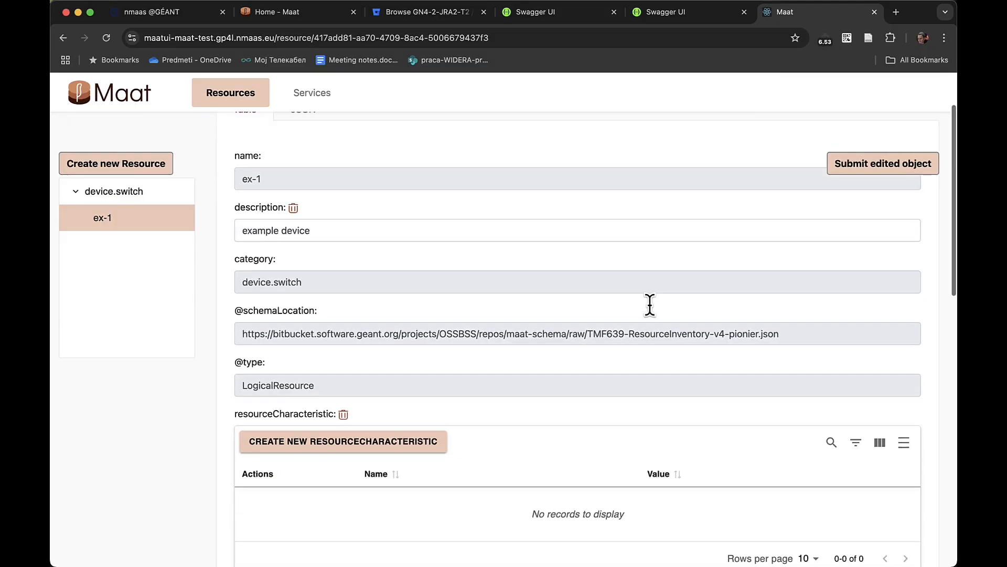
Add a resourceCharacteristic named one_characteristic with the value example_value to the ex-1 resource and save the row.
click(393, 315)
click(445, 371)
text(one_ch)
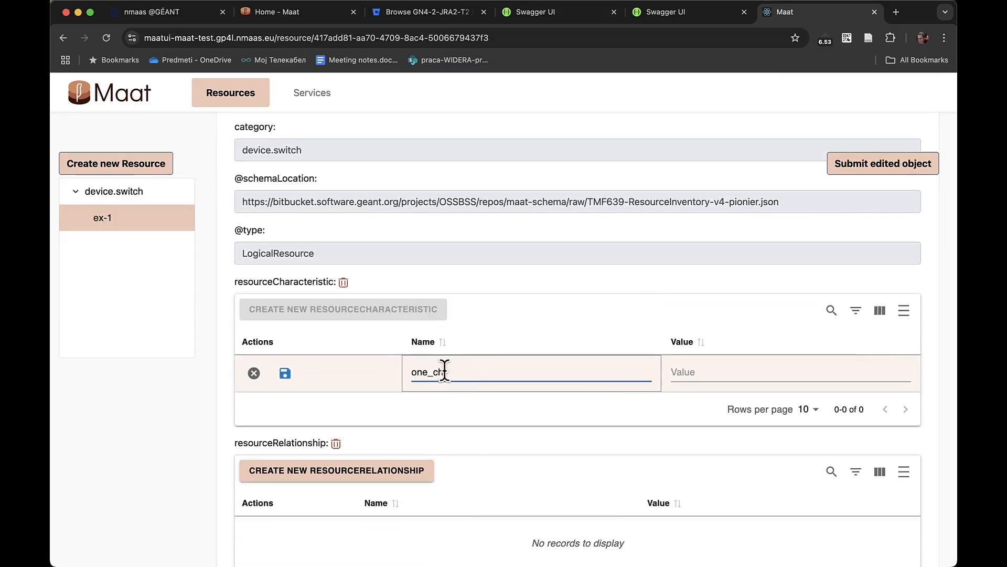
text(aracteristic)
click(688, 371)
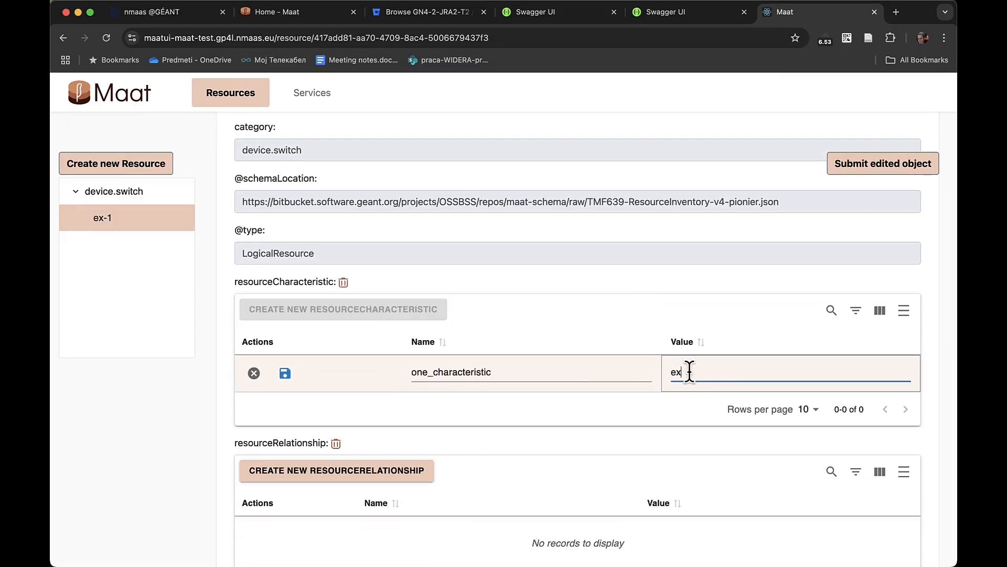
click(285, 373)
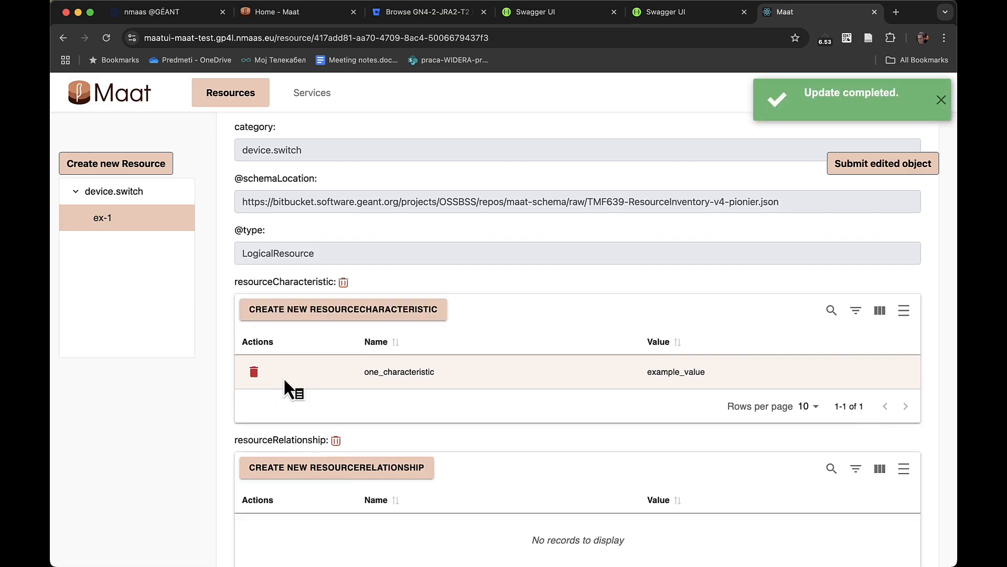
Review the remaining attributes of the ex-1 resource and submit the edited object.
scroll(301, 417, down, 5)
scroll(302, 419, down, 4)
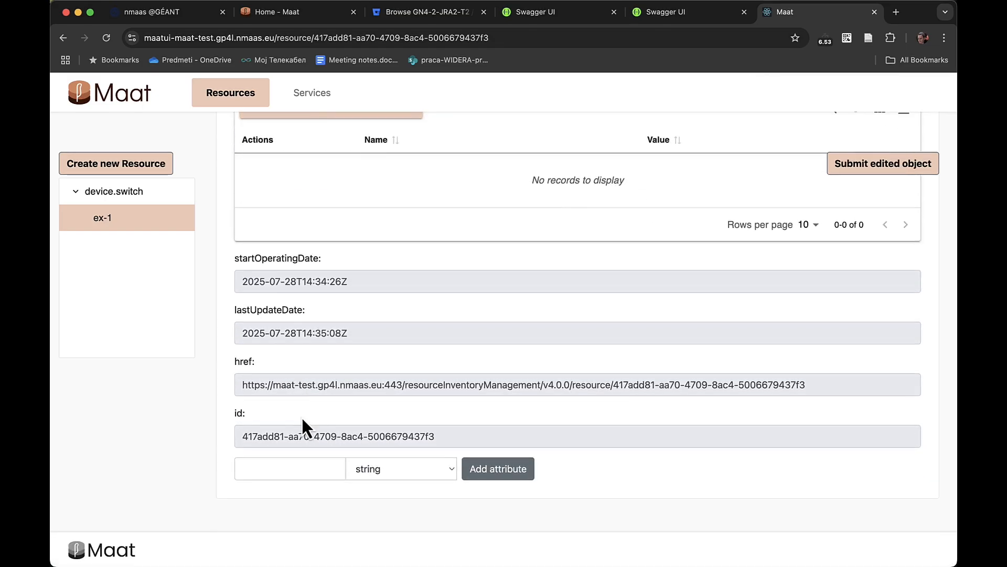
scroll(302, 418, up, 9)
click(871, 169)
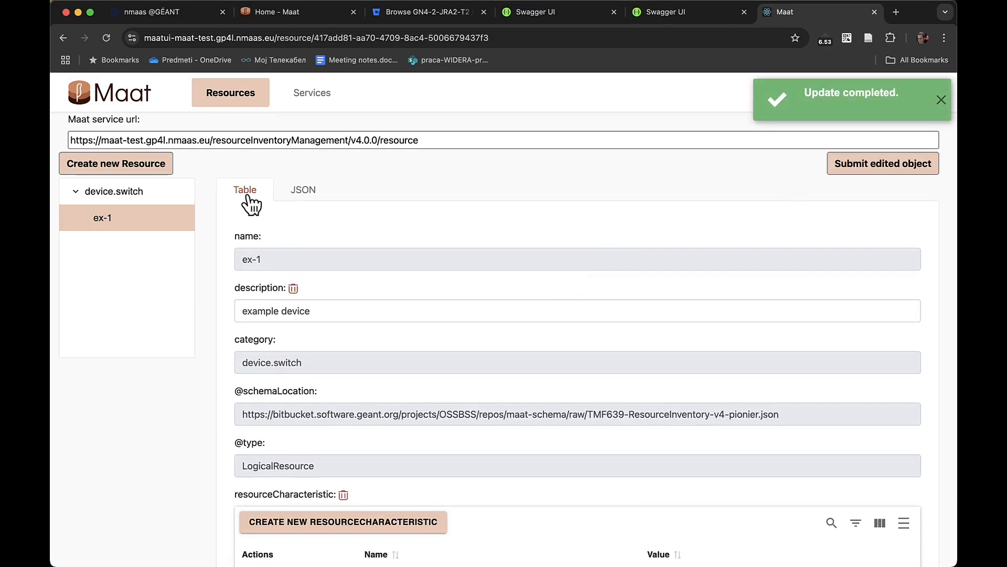
Switch to the EventListener API page and execute GET /events again with the same parameters.
click(666, 13)
scroll(355, 184, up, 10)
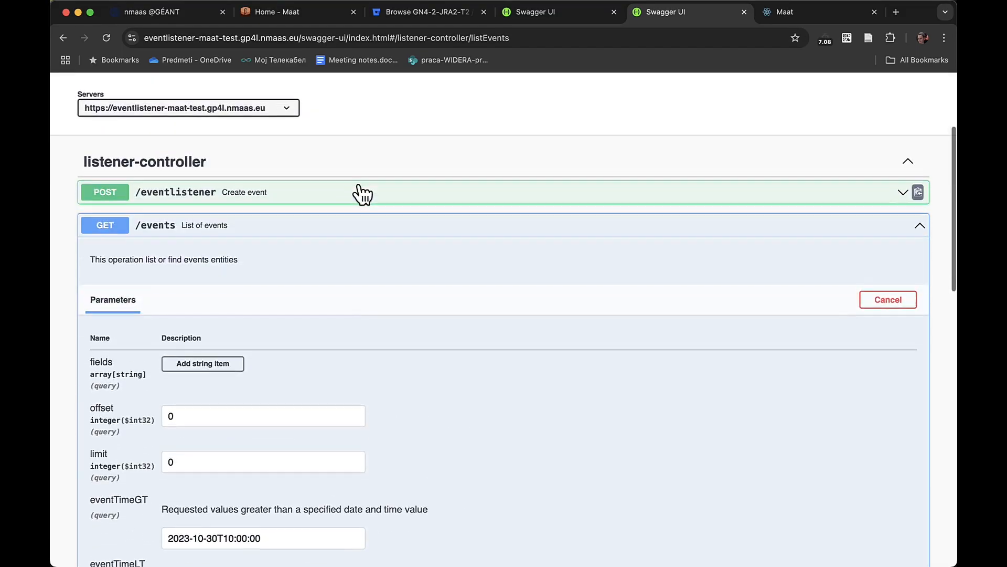
scroll(360, 193, down, 8)
click(288, 374)
Examine the event types and the ex-1 records in the GET /events response body.
scroll(282, 411, down, 8)
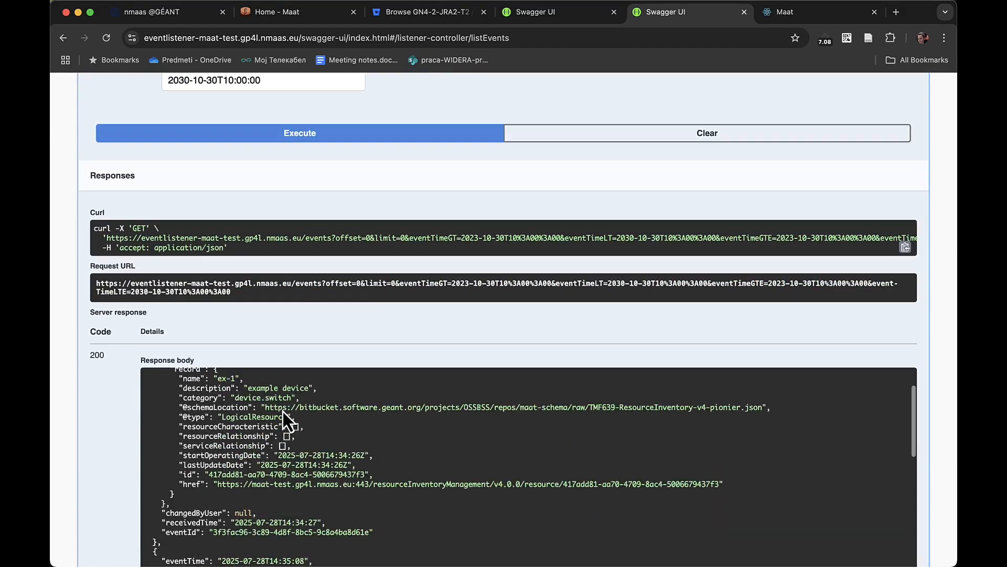
scroll(282, 412, up, 1)
scroll(401, 402, down, 1)
scroll(389, 419, down, 6)
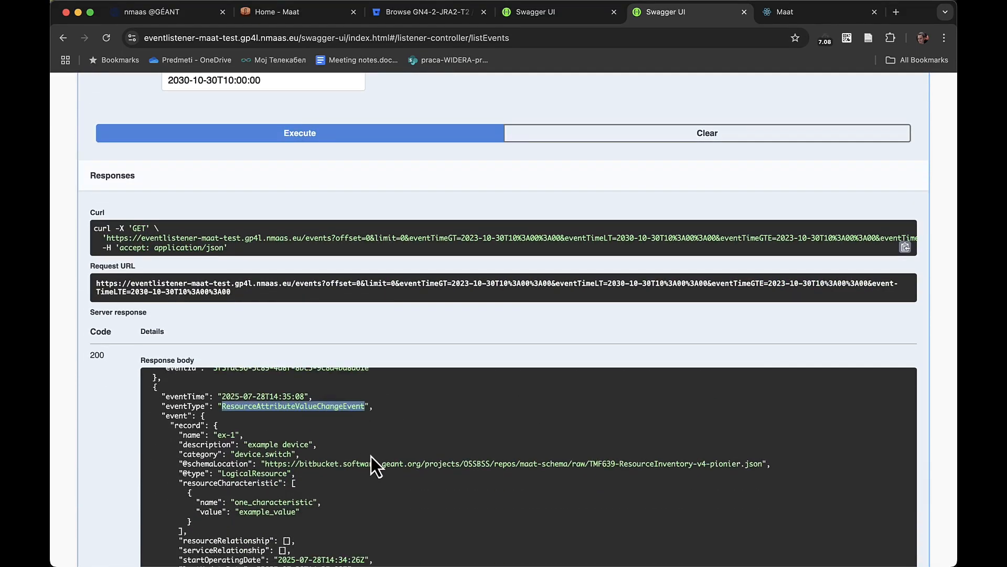
scroll(371, 457, up, 1)
scroll(371, 457, down, 2)
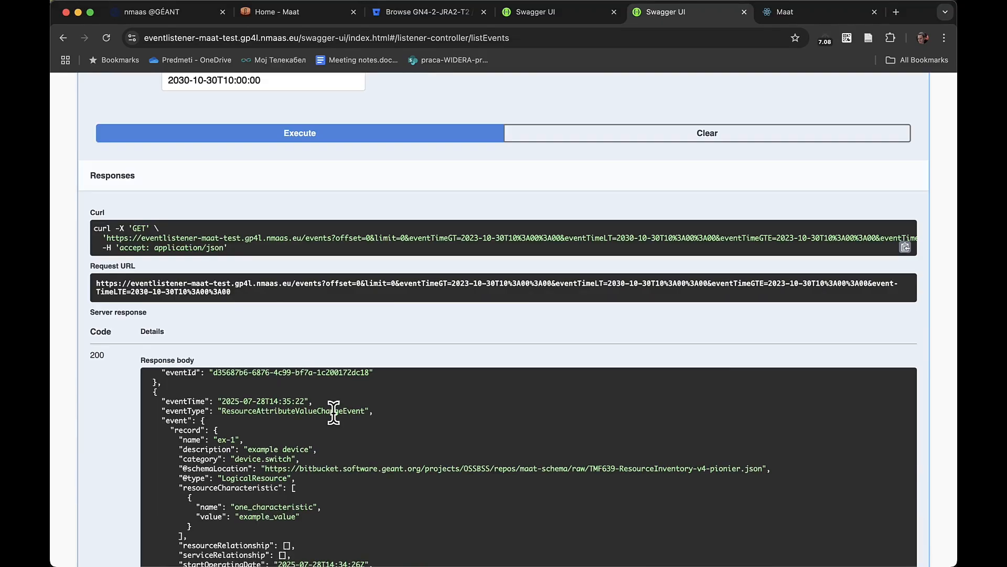
scroll(334, 414, down, 2)
scroll(335, 414, up, 10)
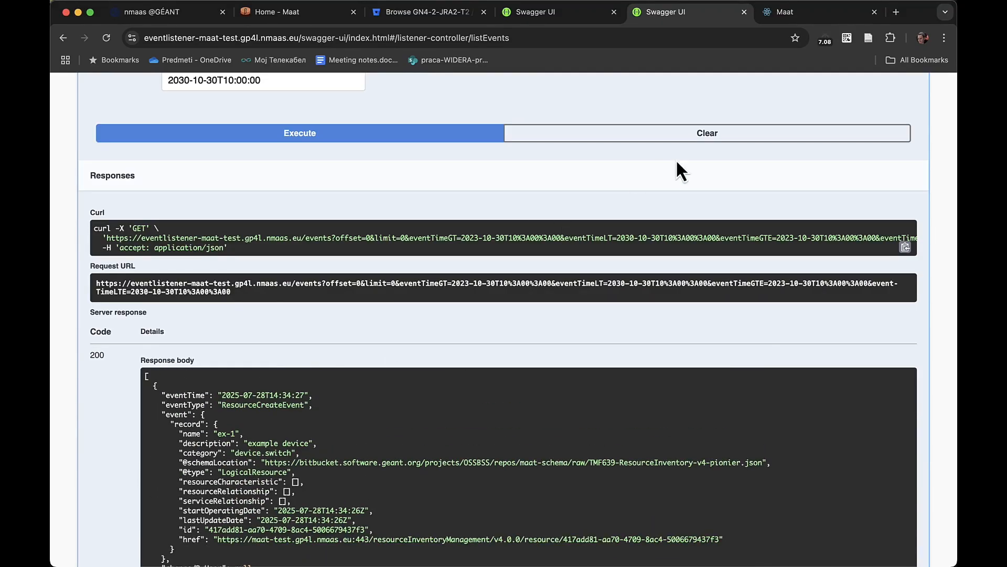
In the Maat web interface, create a Service named exCircuit-1 in a new category L2.circuit with the description "example circuit".
click(799, 16)
click(308, 96)
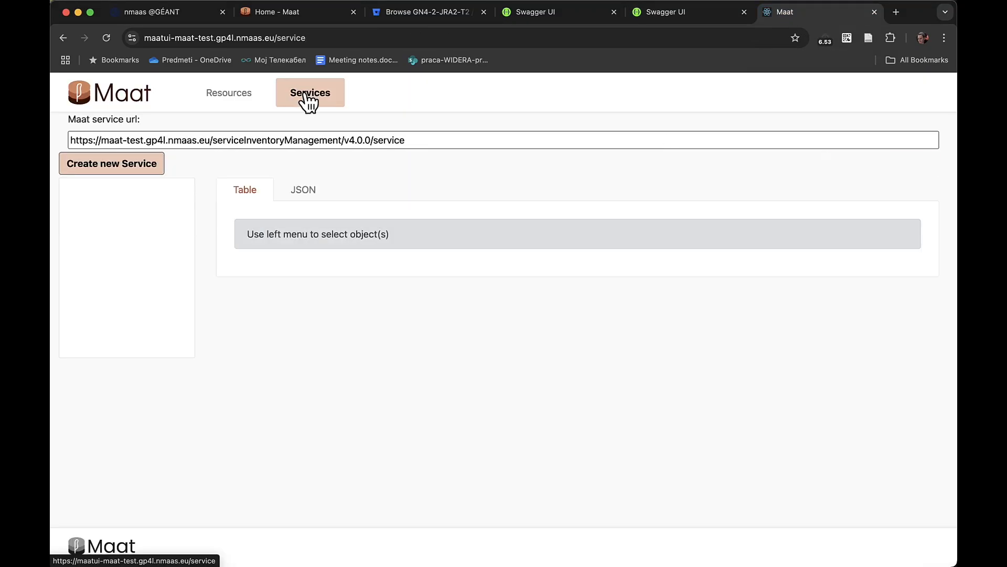
click(130, 165)
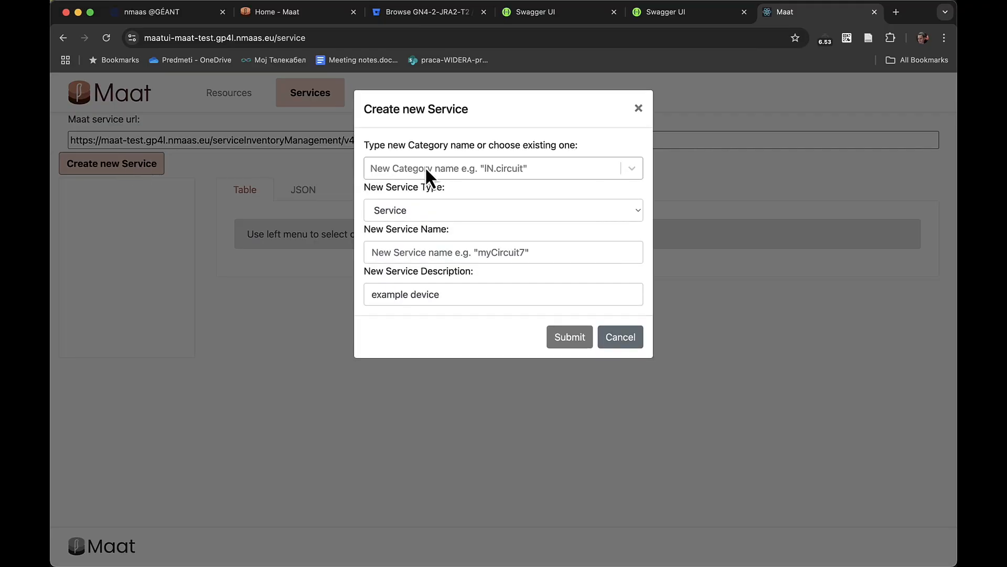
click(426, 169)
text(L2.circui)
text(t)
key(Return)
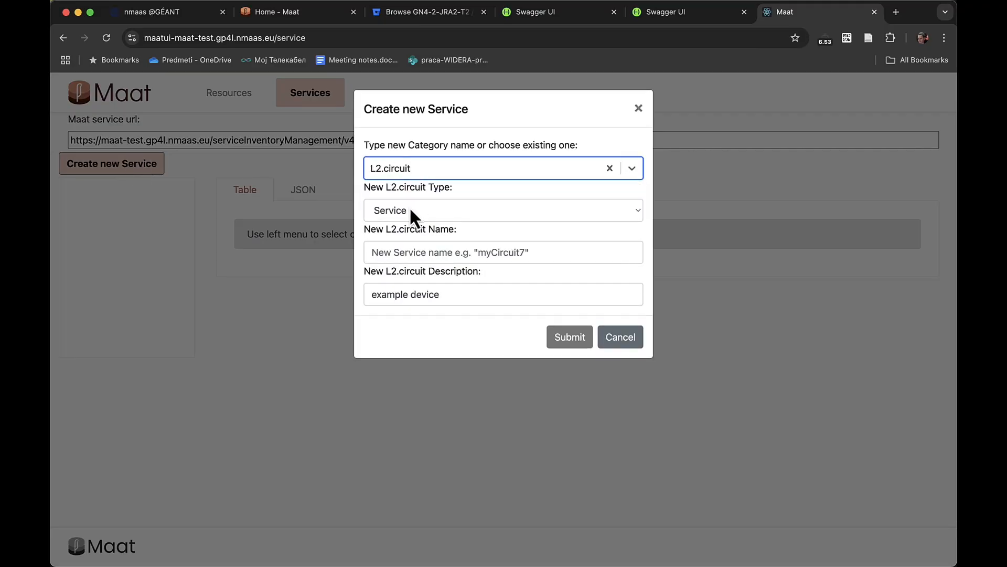
click(397, 252)
text(exCircuit-)
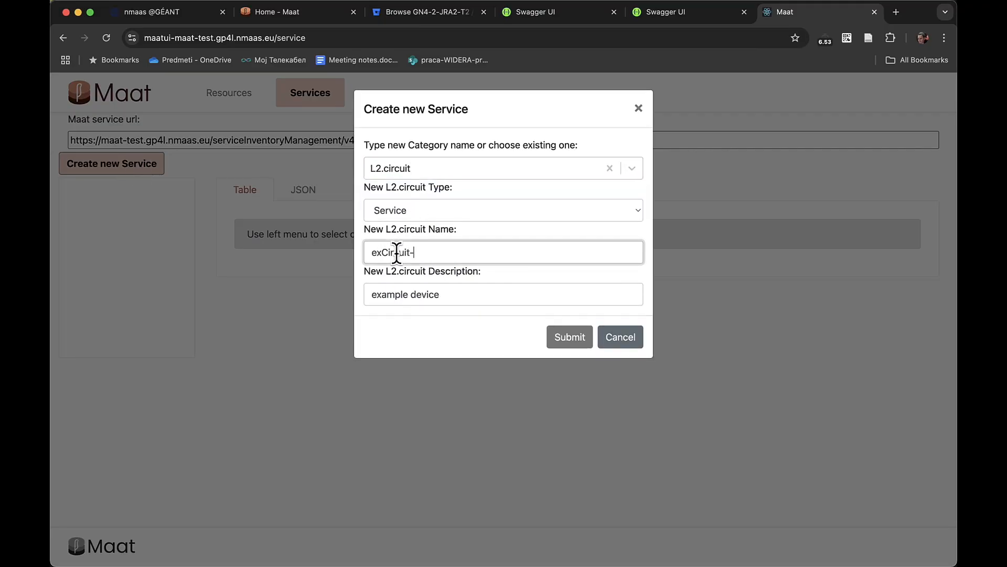
text(1)
double_click(434, 294)
text(circuit)
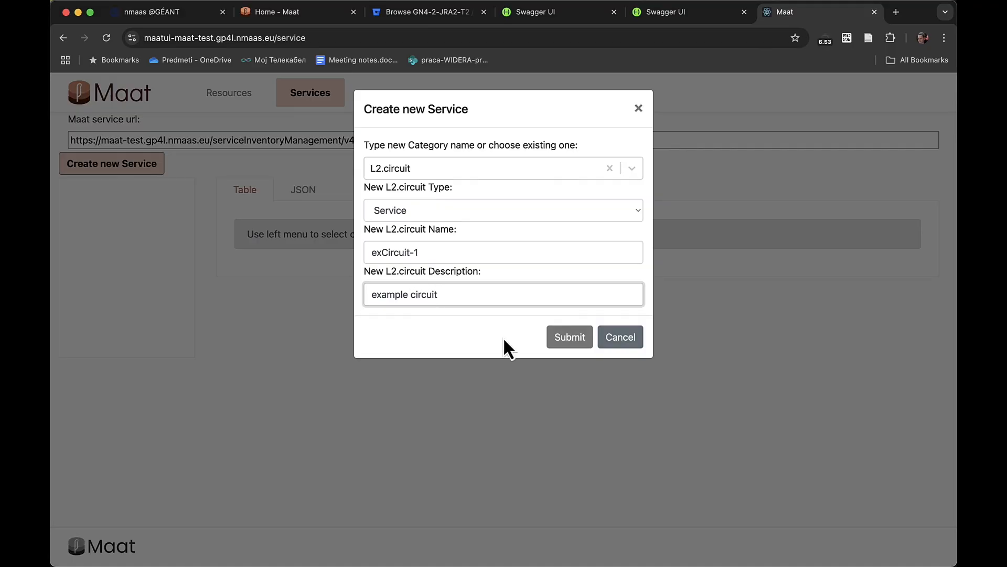
click(572, 340)
Open the exCircuit-1 service under L2.circuit and add a serviceCharacteristic named one_characteristic with the value one_value.
click(102, 194)
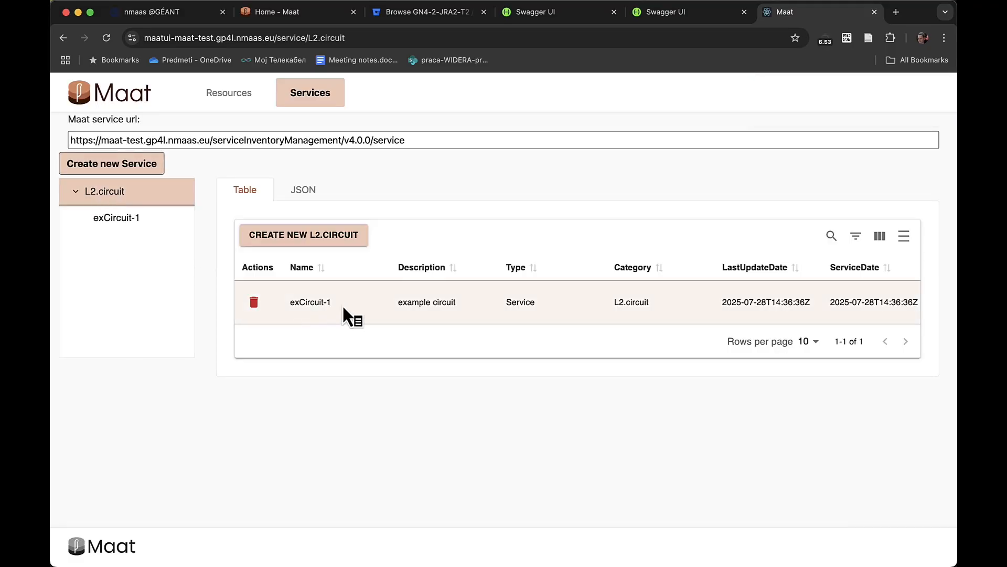
click(343, 304)
scroll(364, 303, down, 3)
click(321, 360)
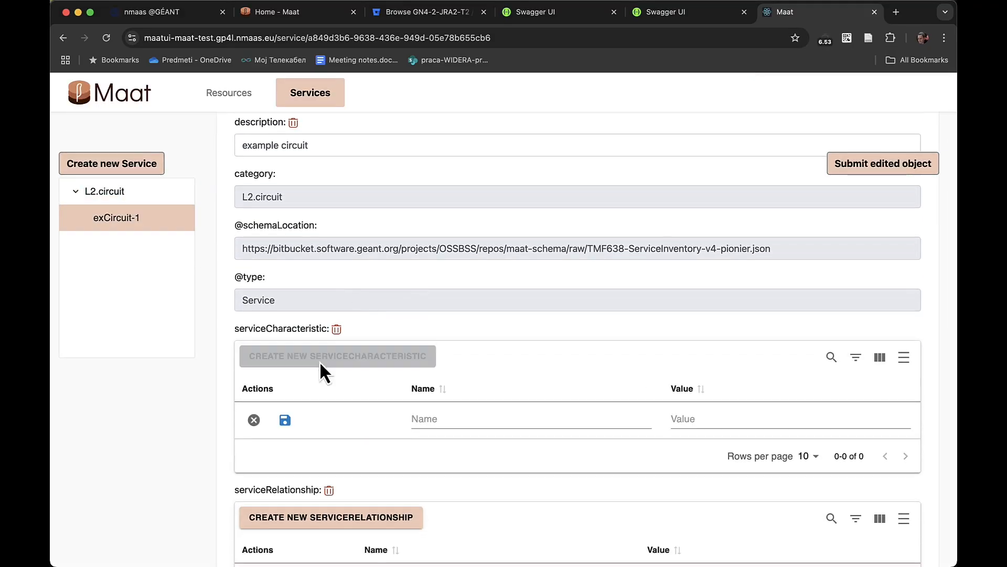
scroll(483, 344, down, 2)
click(488, 344)
text(one)
click(531, 365)
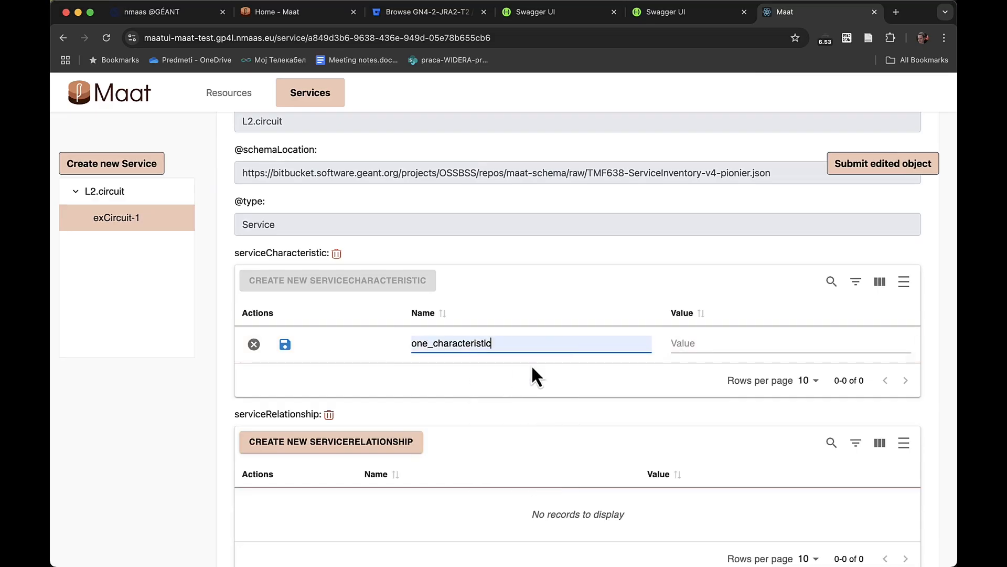
click(677, 344)
text(one_value)
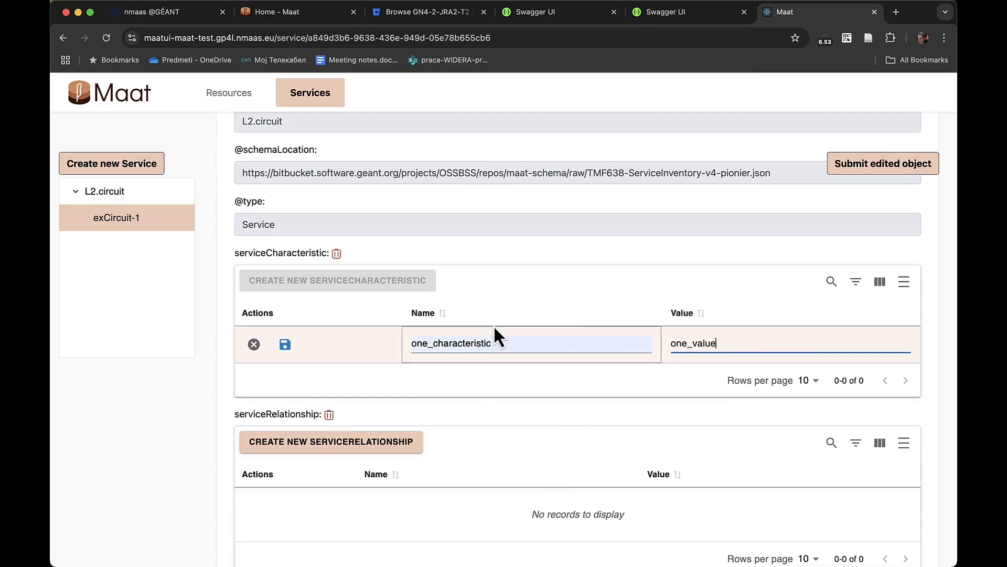
click(284, 344)
Check the relationship sections of the exCircuit-1 service and submit the edited object.
scroll(511, 305, down, 2)
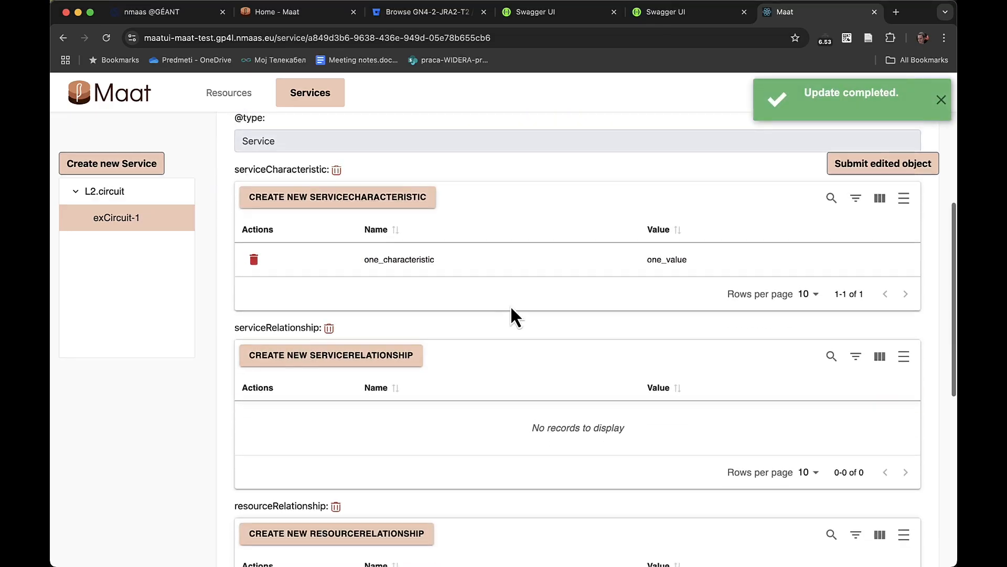
scroll(511, 305, up, 2)
click(887, 166)
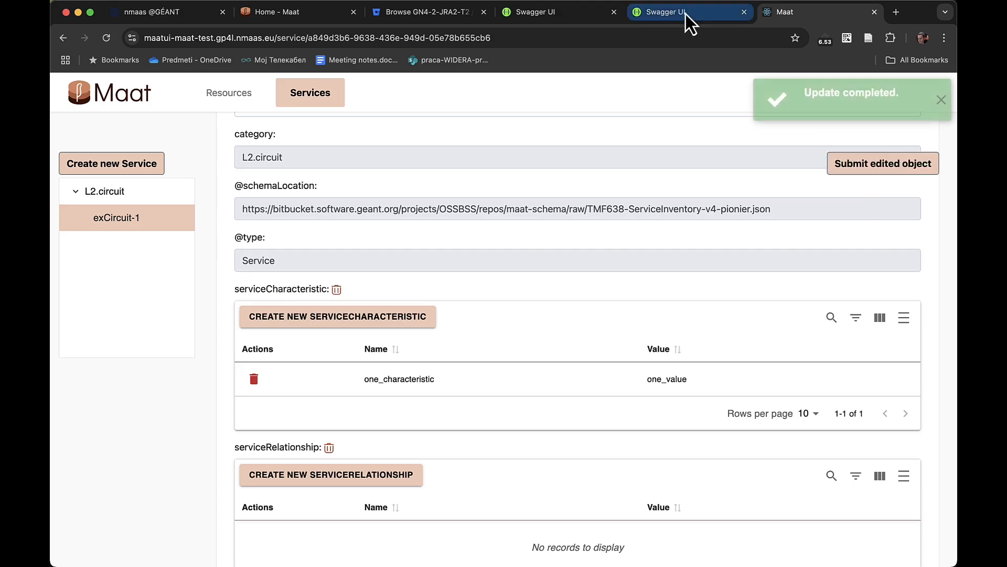
Execute GET /events once more on the EventListener API page and read through the exCircuit-1 service events in the response.
click(677, 13)
click(426, 134)
scroll(325, 364, down, 3)
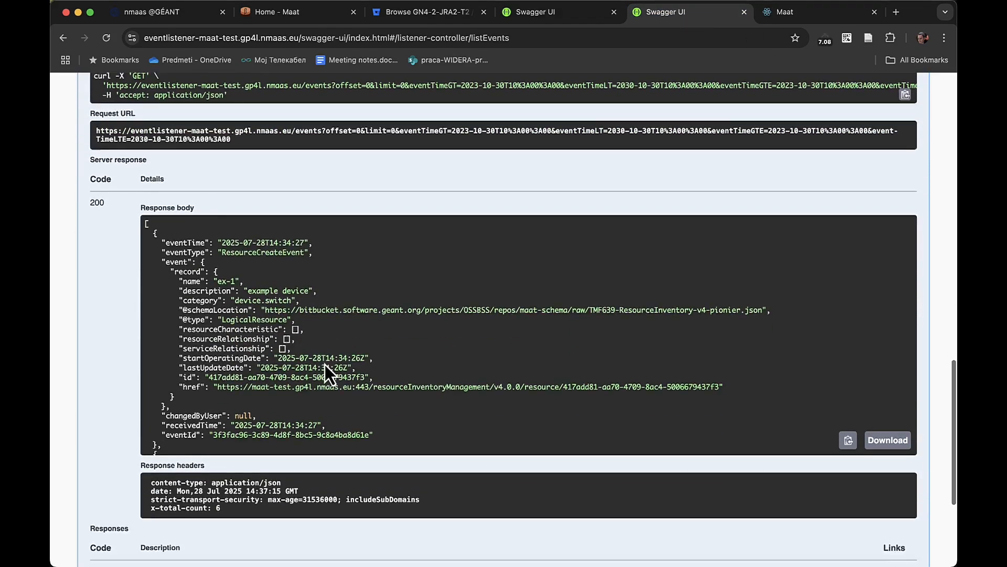
scroll(325, 365, down, 10)
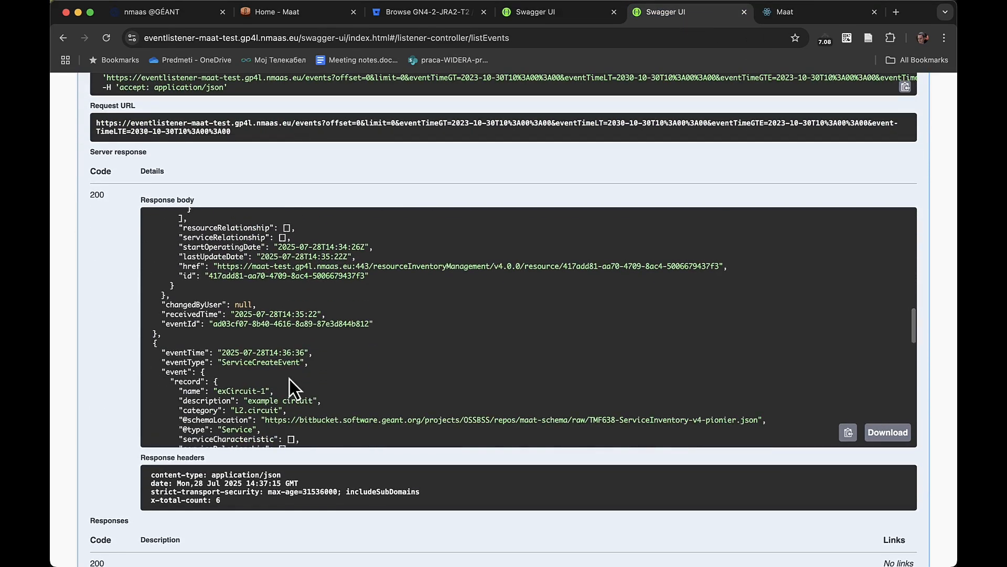
scroll(346, 380, down, 6)
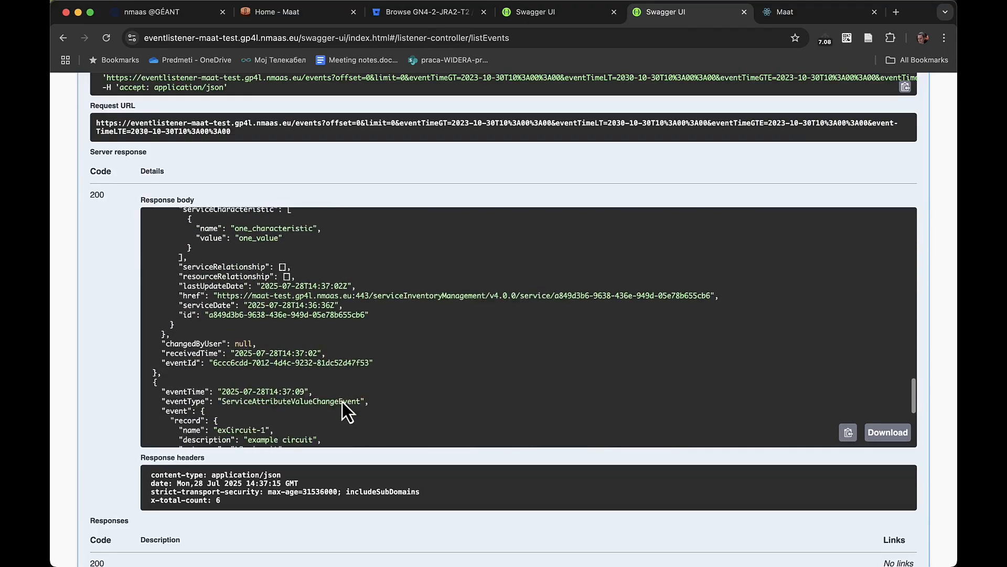
scroll(342, 401, down, 5)
On the Maat inventory API page, execute GET /serviceInventoryManagement/v4.0.0/service with offset 0 and limit 0 and review the response.
click(543, 16)
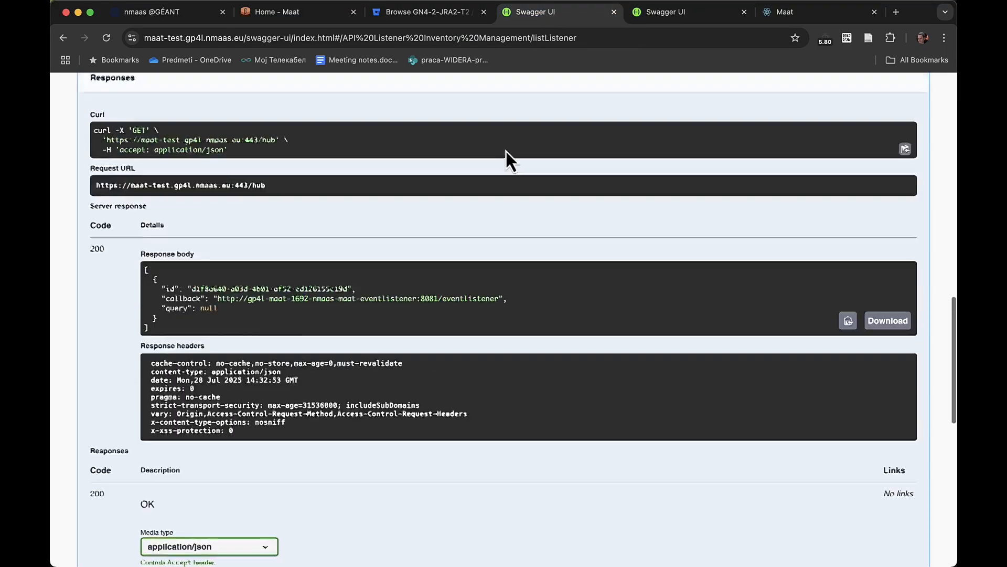
scroll(505, 158, up, 15)
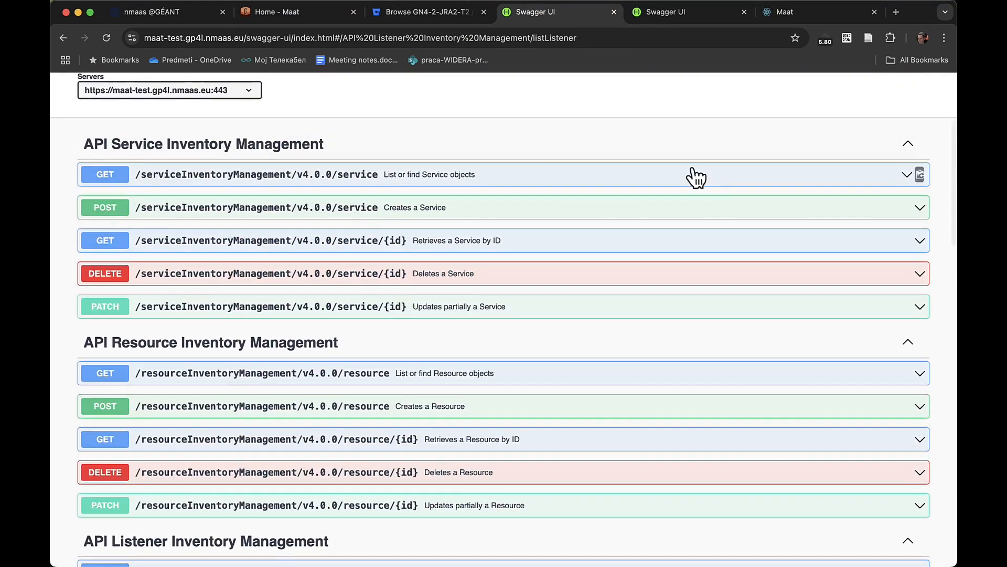
click(728, 178)
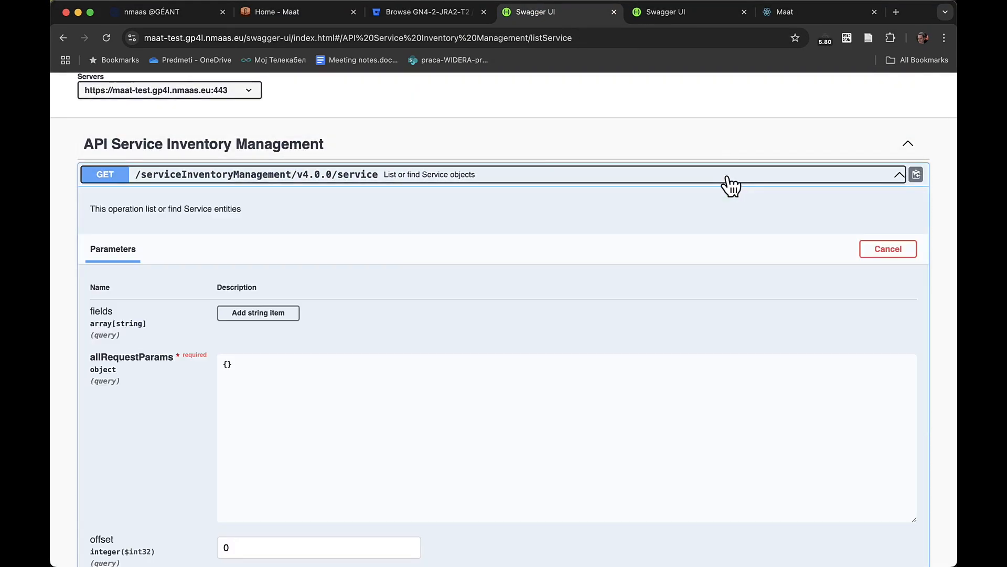
scroll(679, 294, down, 5)
scroll(439, 459, down, 3)
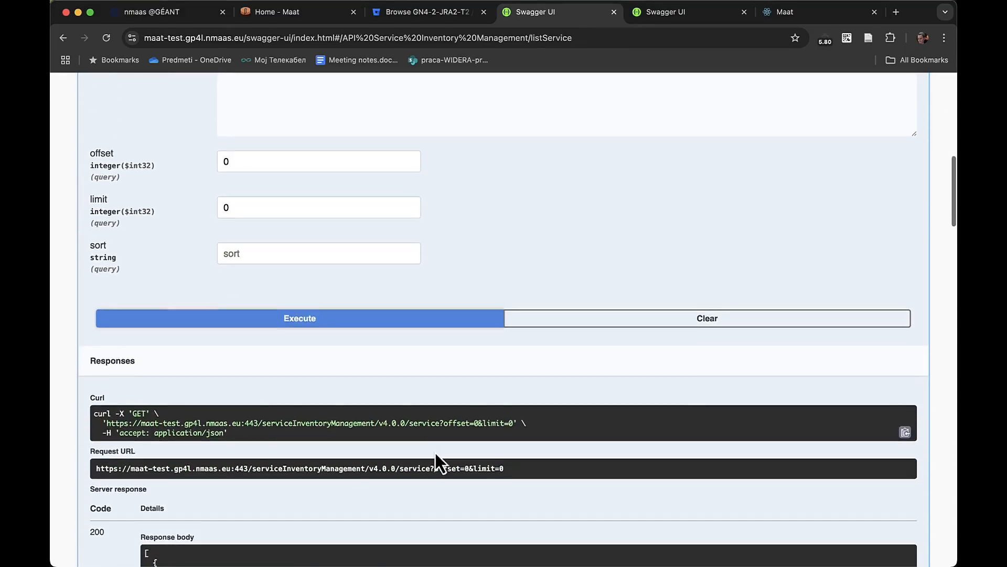
scroll(435, 452, down, 7)
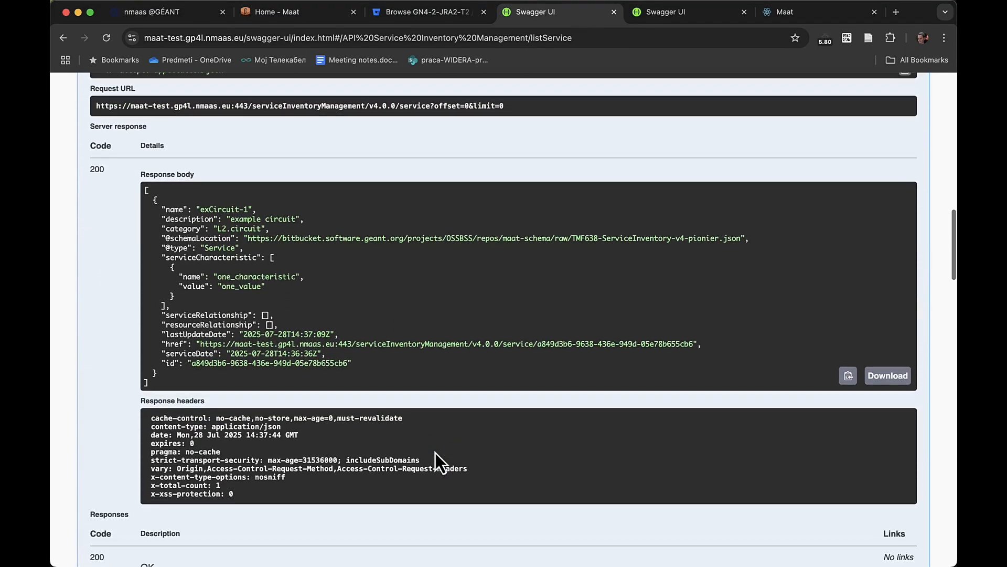